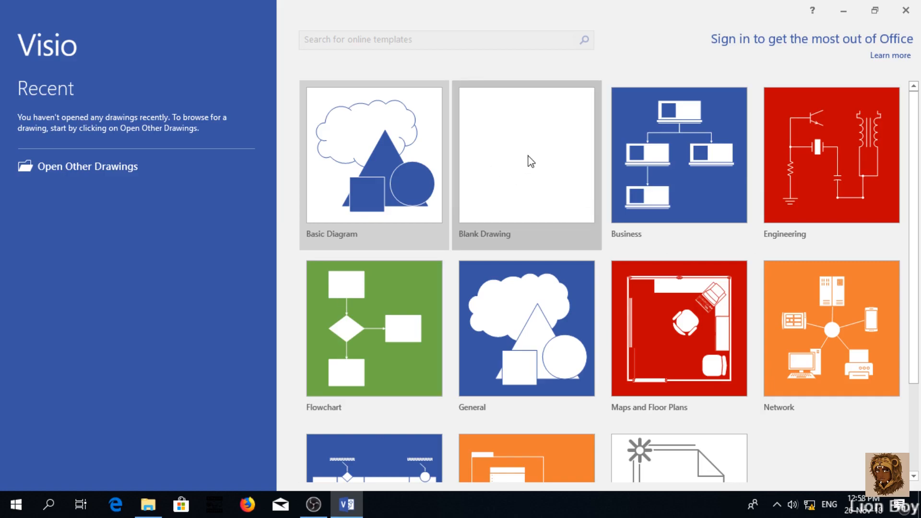
- Create a new blank drawing using US Units
click(531, 161)
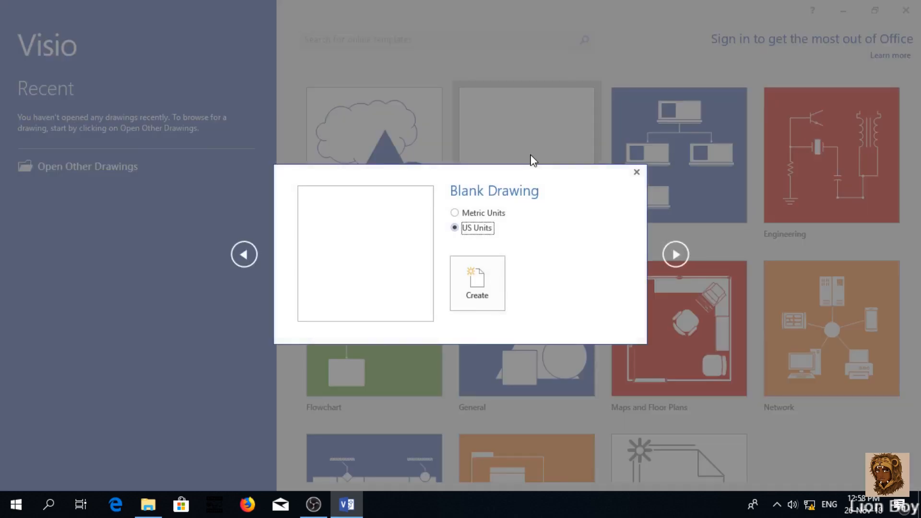
click(635, 172)
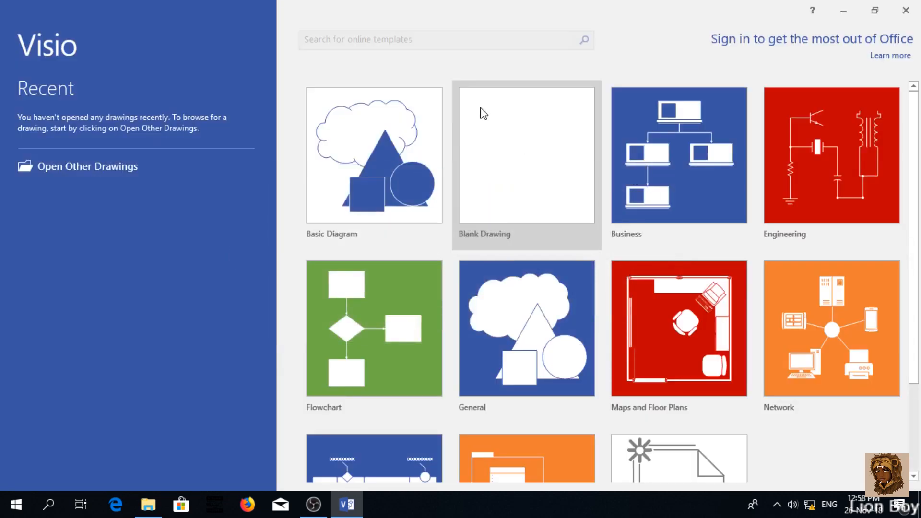
click(512, 150)
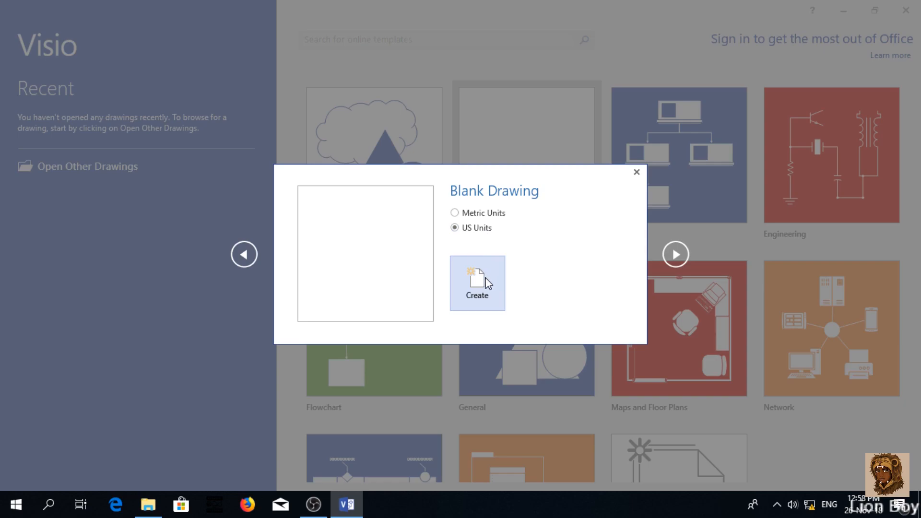
click(488, 283)
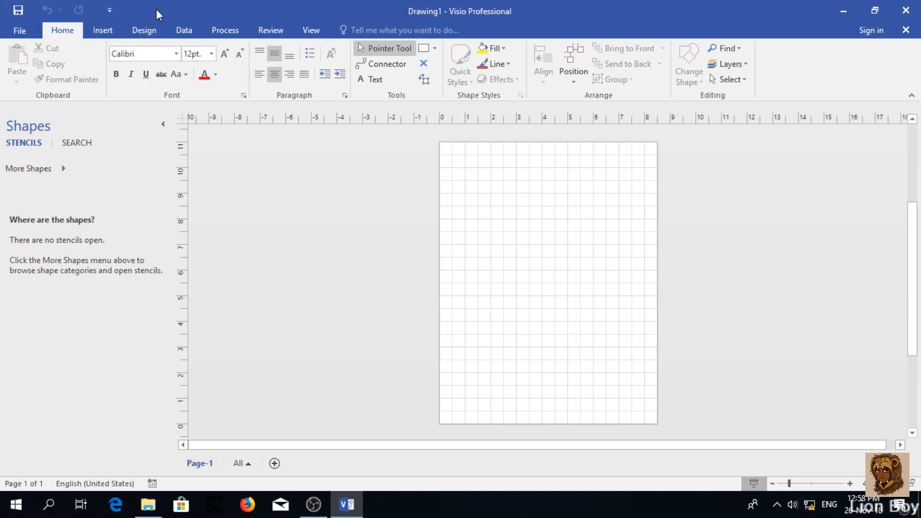
- Set the drawing's page size to A4 (8.27" x 11.69")
click(142, 27)
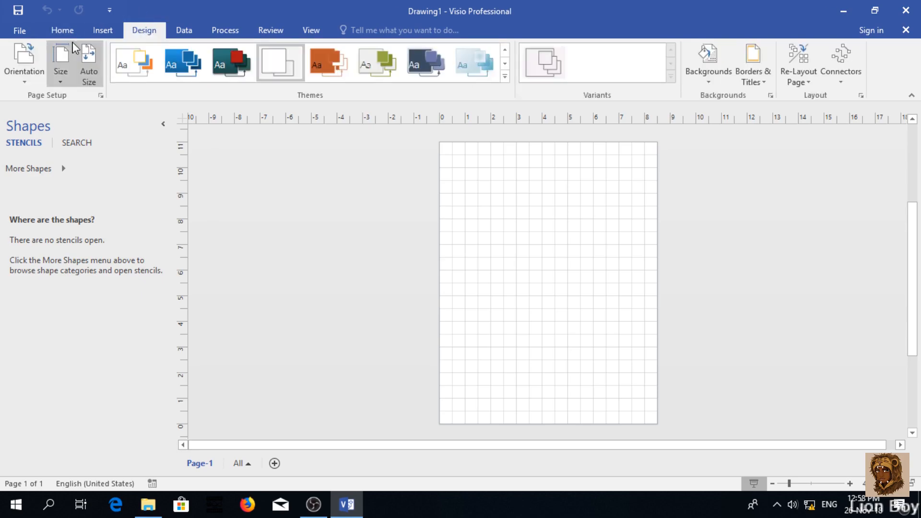
click(25, 60)
click(53, 100)
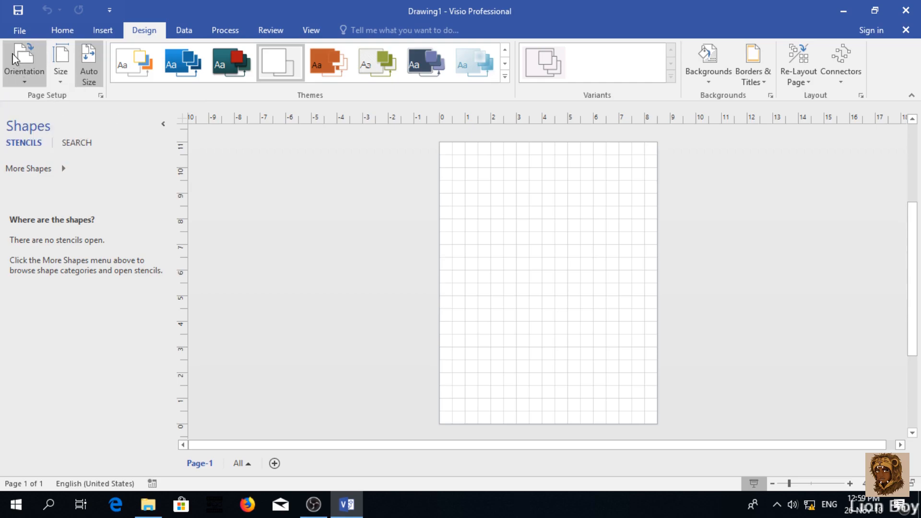
click(22, 66)
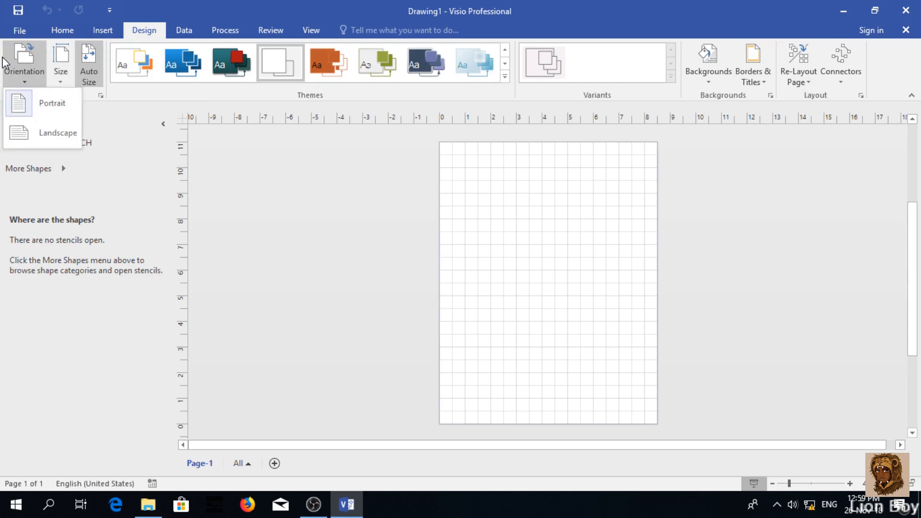
click(60, 62)
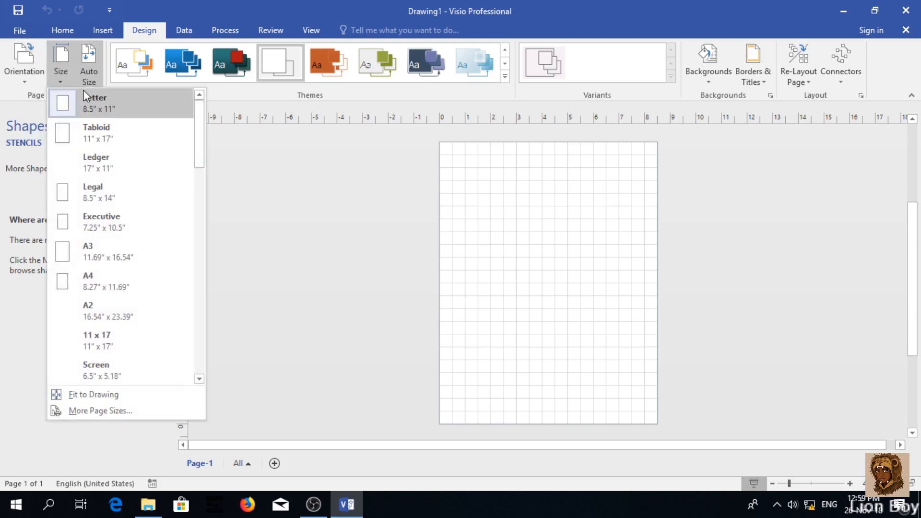
click(98, 284)
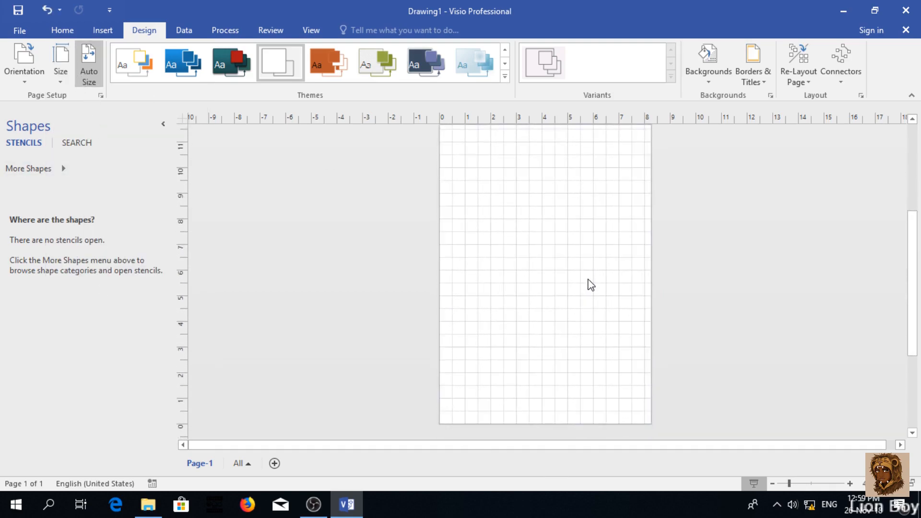
scroll(587, 283, down, 2)
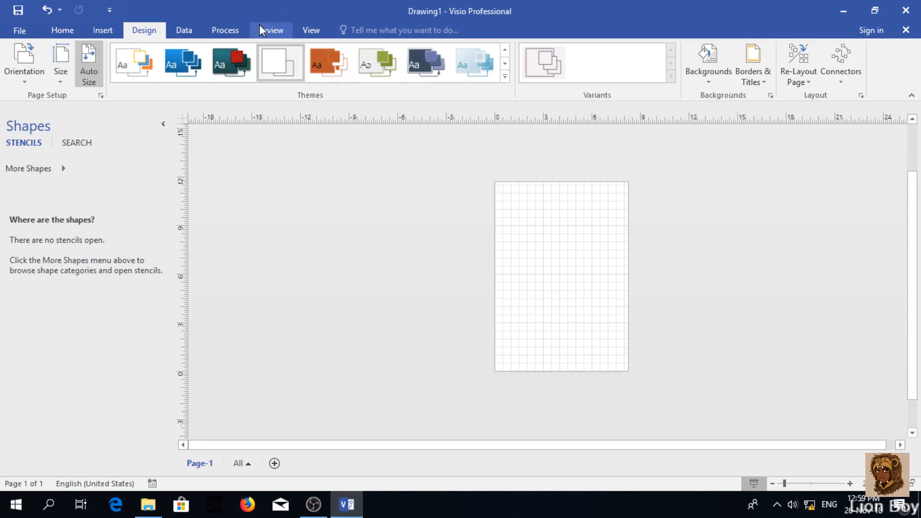
- Open the Basic Flowchart Shapes stencil from the Flowchart category
click(313, 32)
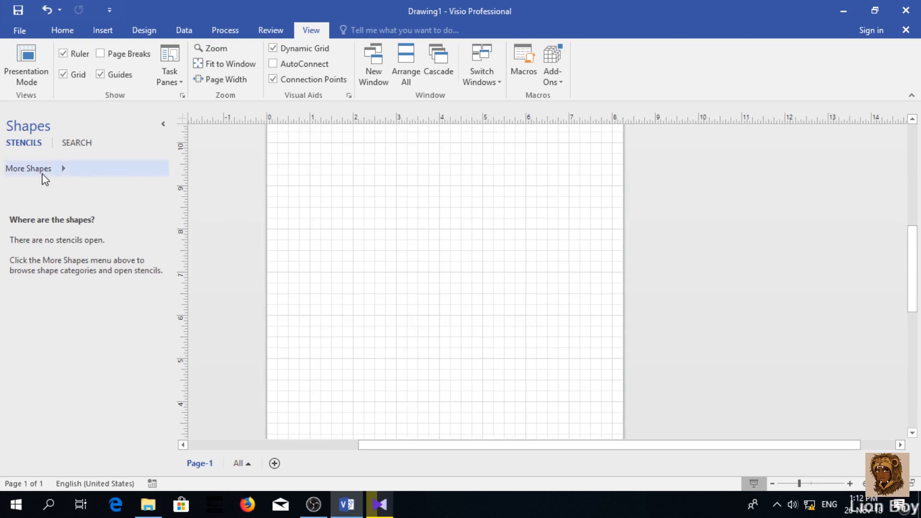
click(65, 172)
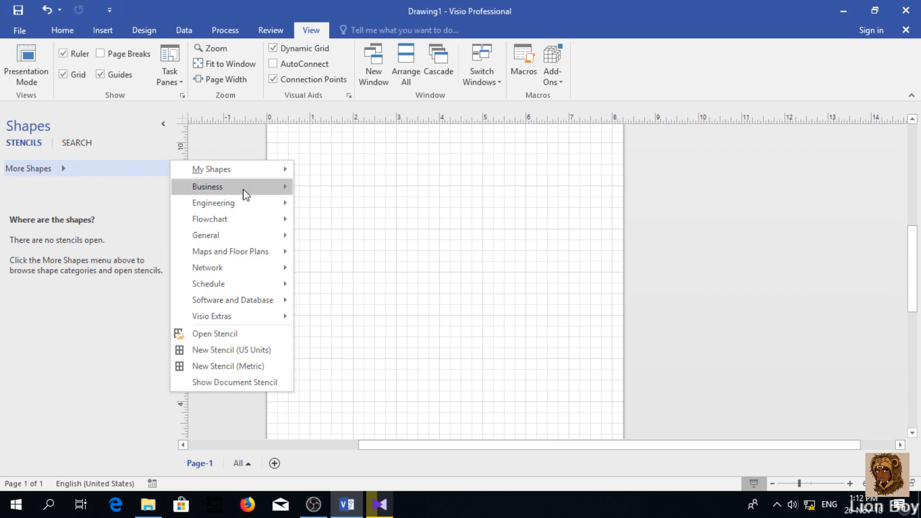
mouse_move(234, 224)
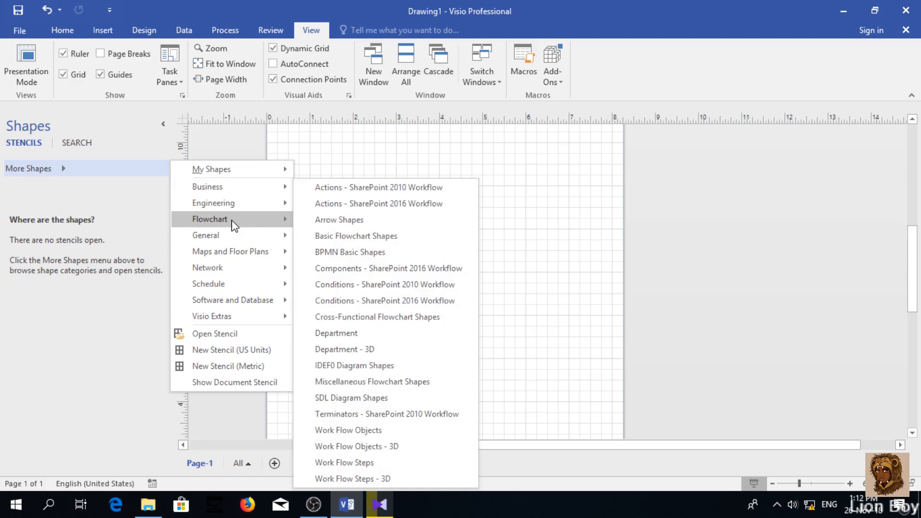
click(358, 240)
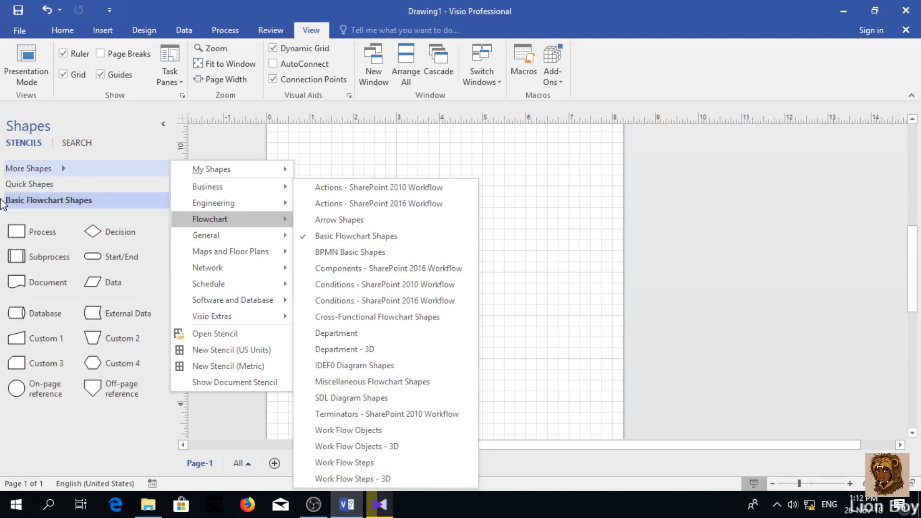
click(230, 134)
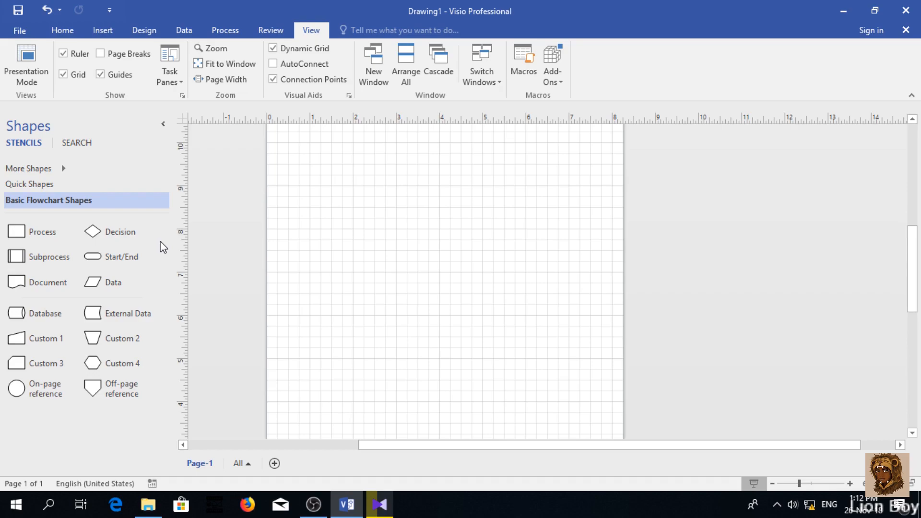
- Stack a Start/End shape, a Process shape and a Decision shape in a column near the page's upper left
drag(110, 259, 344, 165)
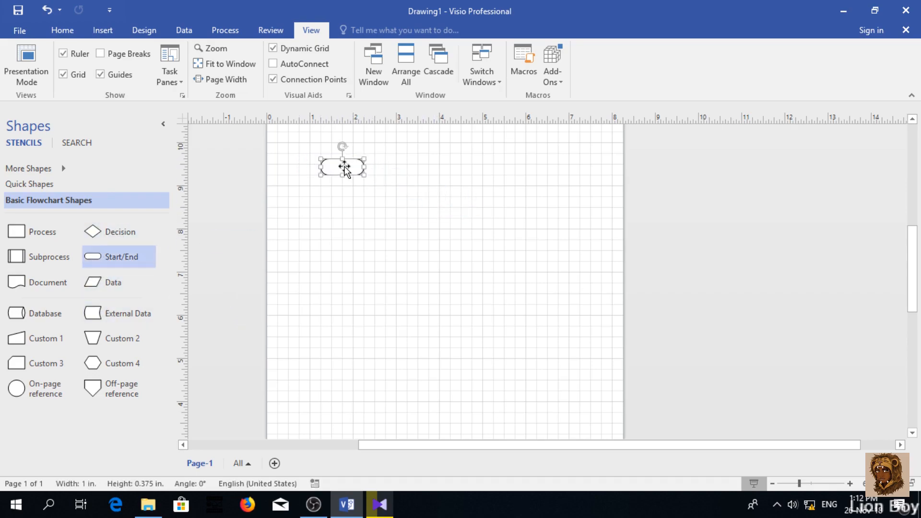
key(Delete)
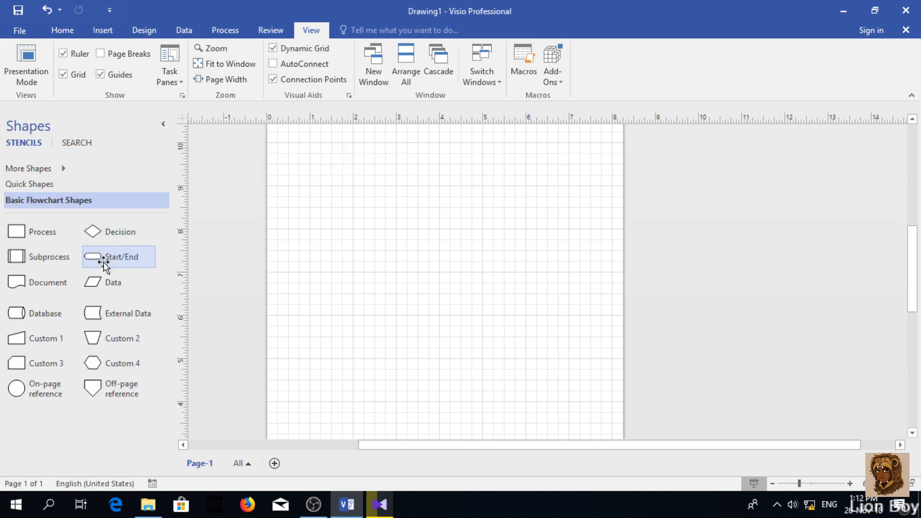
drag(99, 257, 327, 167)
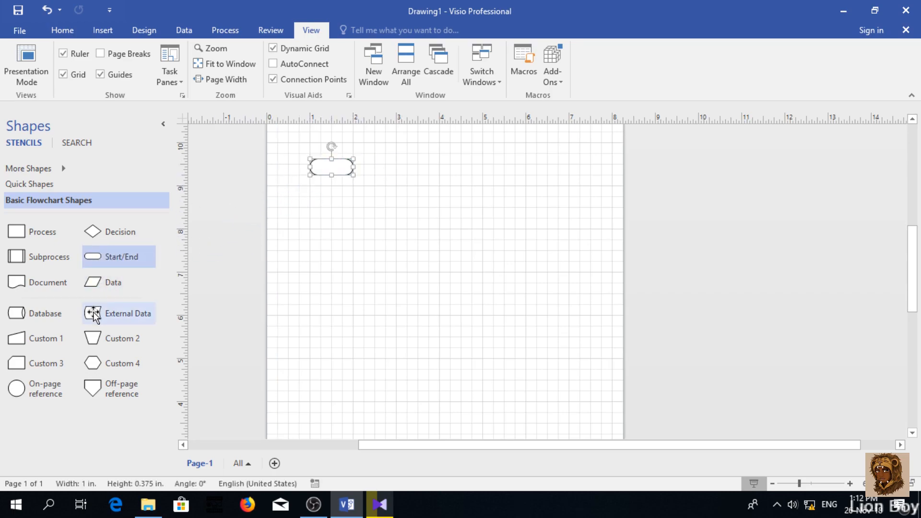
drag(41, 233, 332, 211)
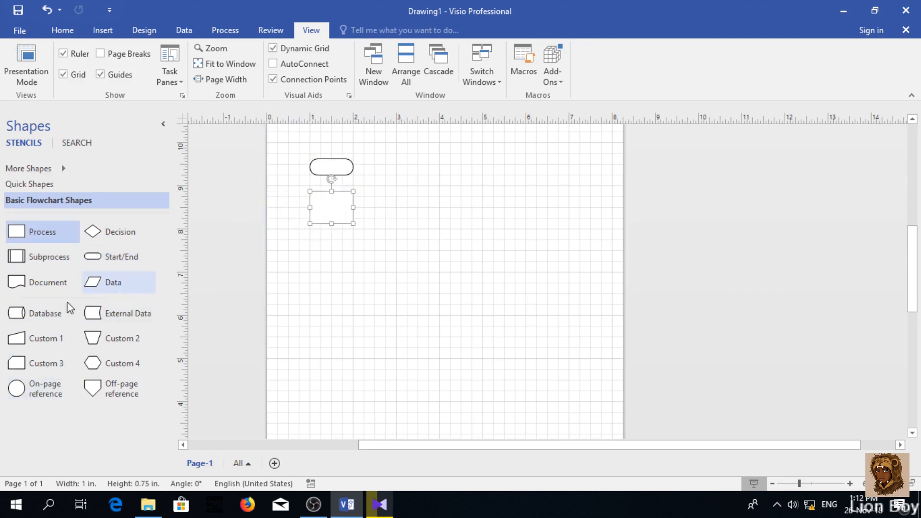
drag(93, 237, 333, 265)
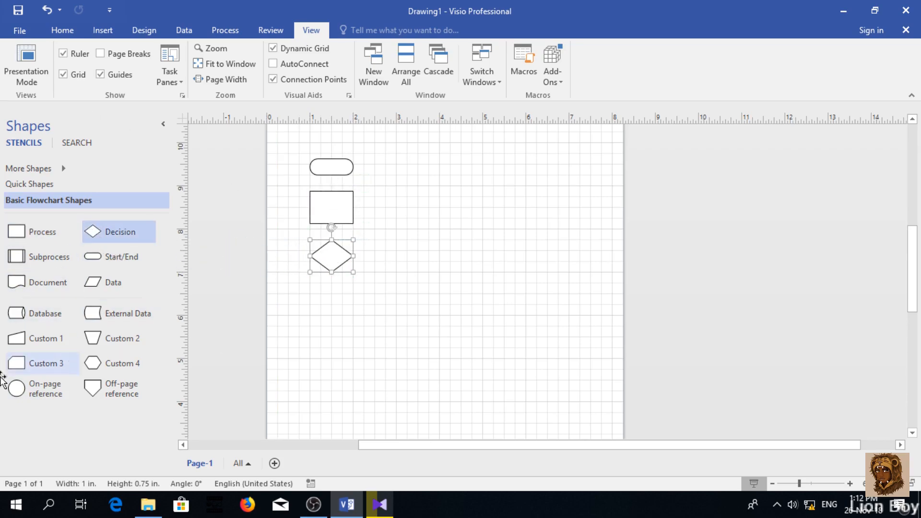
- Add a second Start/End shape beneath the Decision shape and shift the Process and Decision shapes down to space out the column
drag(109, 258, 341, 312)
drag(337, 220, 339, 268)
drag(331, 307, 333, 322)
click(387, 277)
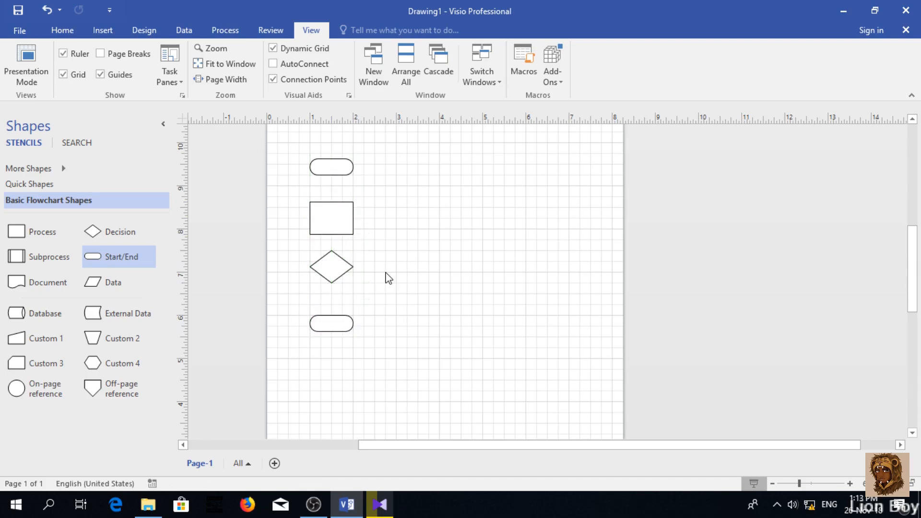
- Examine the four stacked flowchart shapes up close, from the upper Start/End shape to the lower one
ctrl+scroll(387, 276, up, 1)
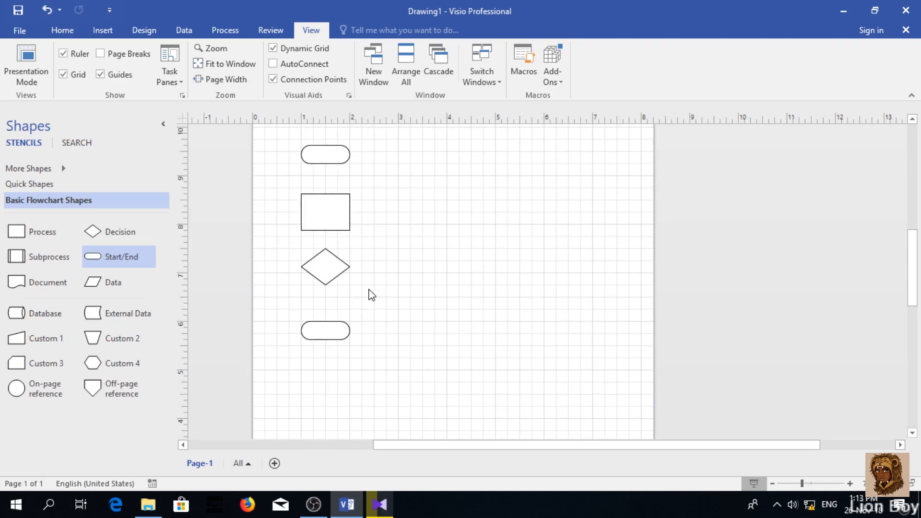
ctrl+scroll(366, 293, up, 1)
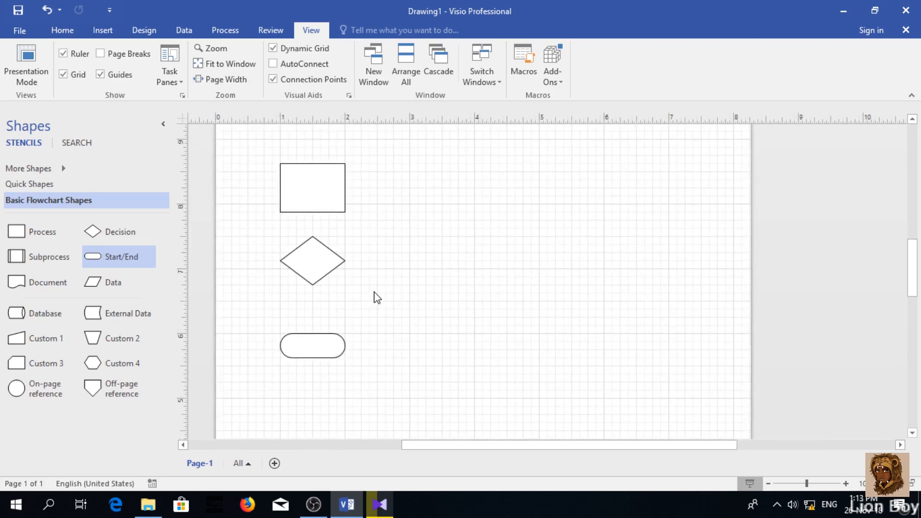
ctrl+scroll(329, 334, up, 1)
scroll(440, 429, up, 4)
scroll(440, 429, down, 2)
scroll(440, 430, up, 1)
click(323, 191)
click(306, 322)
scroll(343, 340, down, 3)
click(271, 247)
click(306, 378)
scroll(368, 280, up, 2)
scroll(369, 280, up, 1)
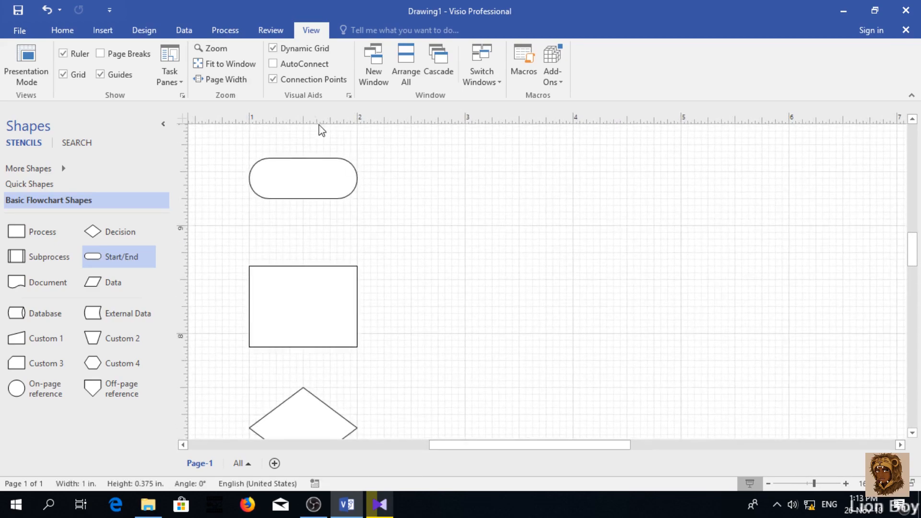
- Draw a Connector from the bottom of the upper Start/End shape to the top of the Process shape
click(75, 33)
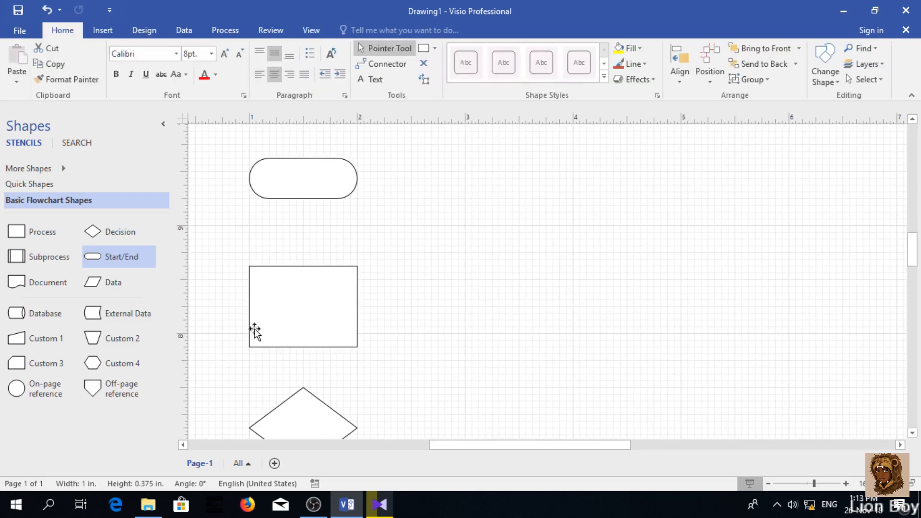
click(312, 180)
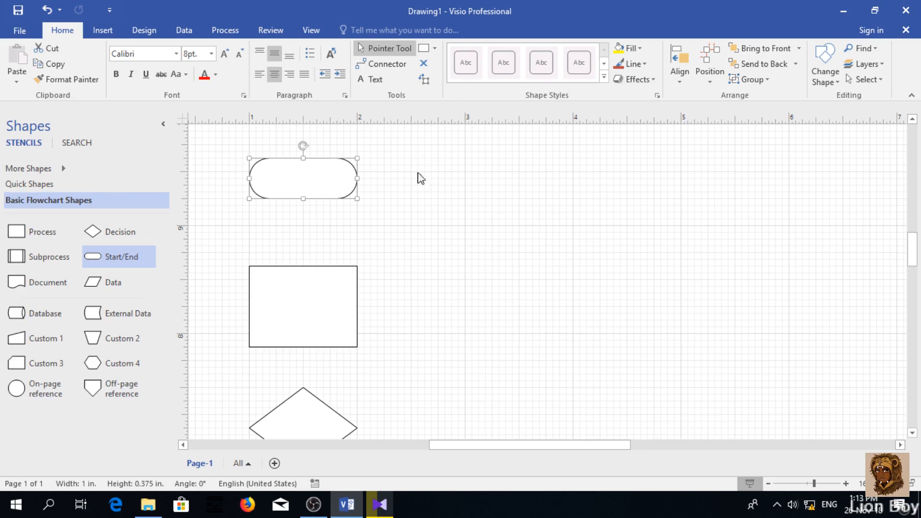
click(381, 66)
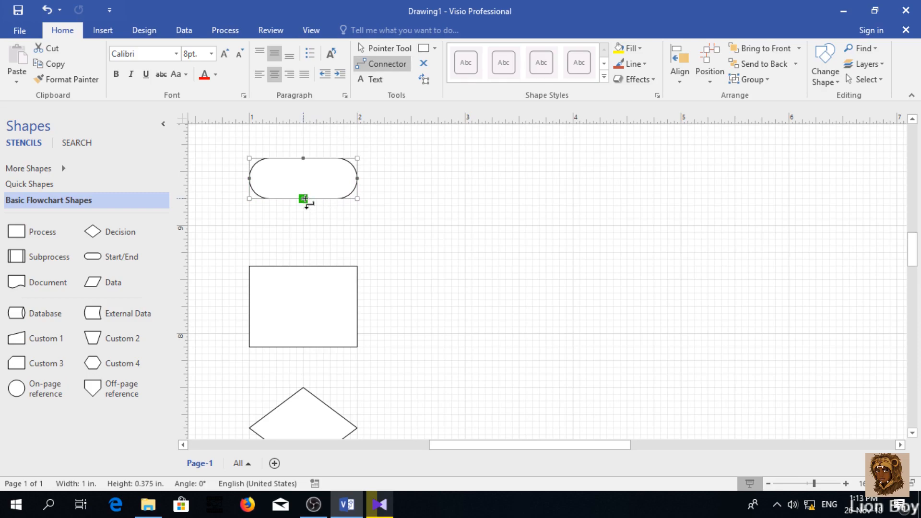
drag(304, 198, 304, 265)
- Connect the Process shape's bottom to the Decision shape's top, and the Decision shape's bottom to the lower Start/End shape
scroll(426, 211, down, 3)
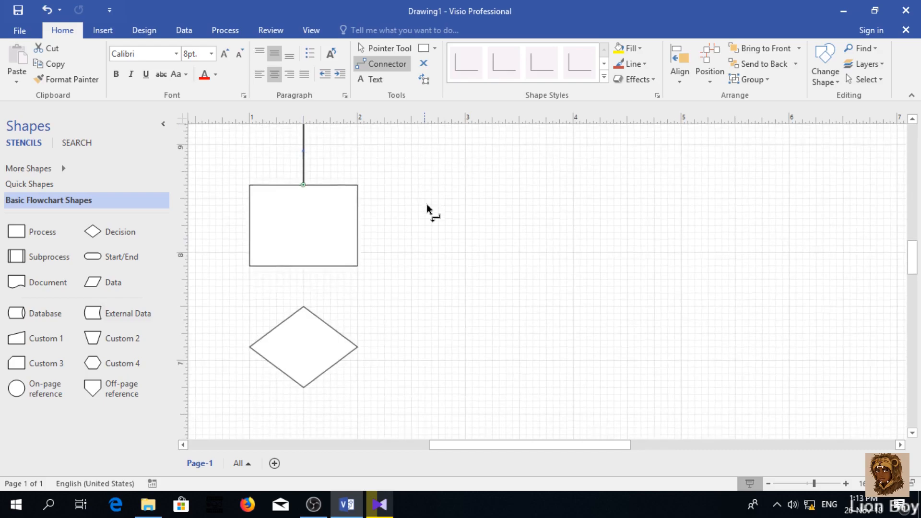
drag(304, 262, 304, 301)
scroll(323, 261, down, 5)
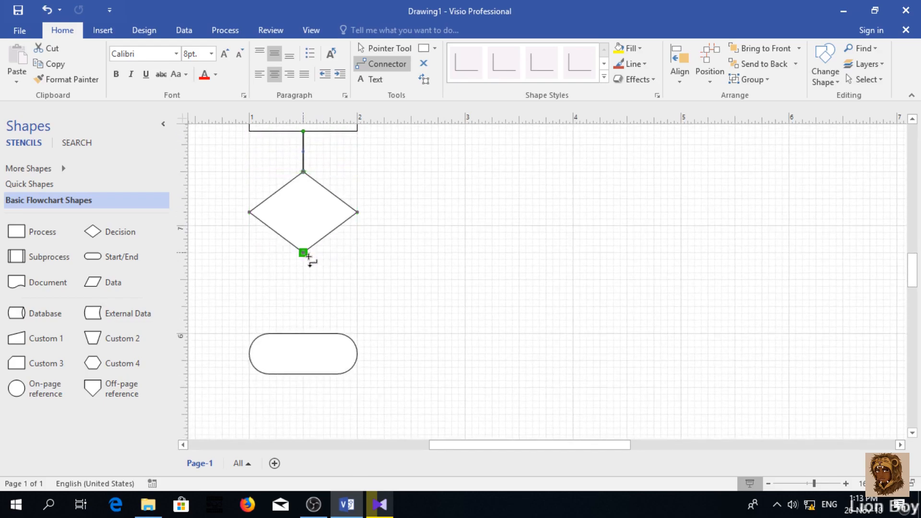
drag(304, 253, 305, 265)
drag(298, 319, 303, 333)
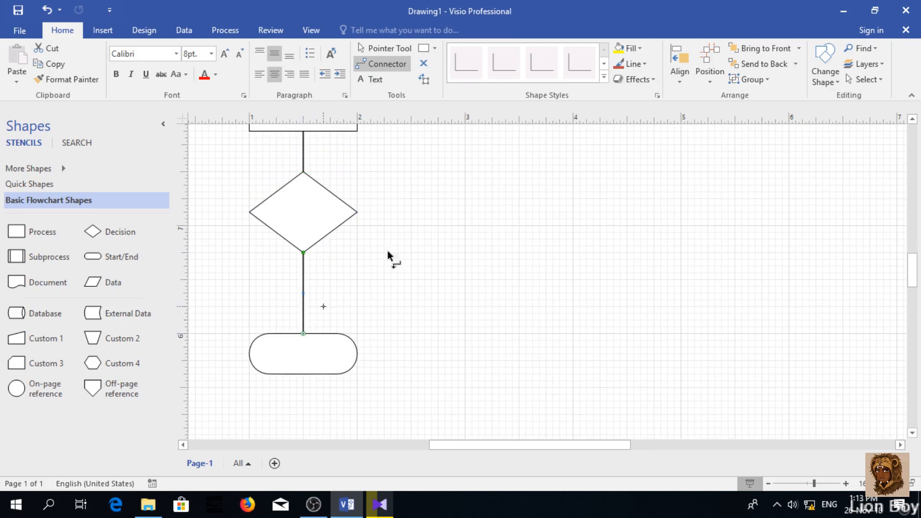
click(404, 273)
- Label the upper Start/End shape "Start"
scroll(390, 237, up, 10)
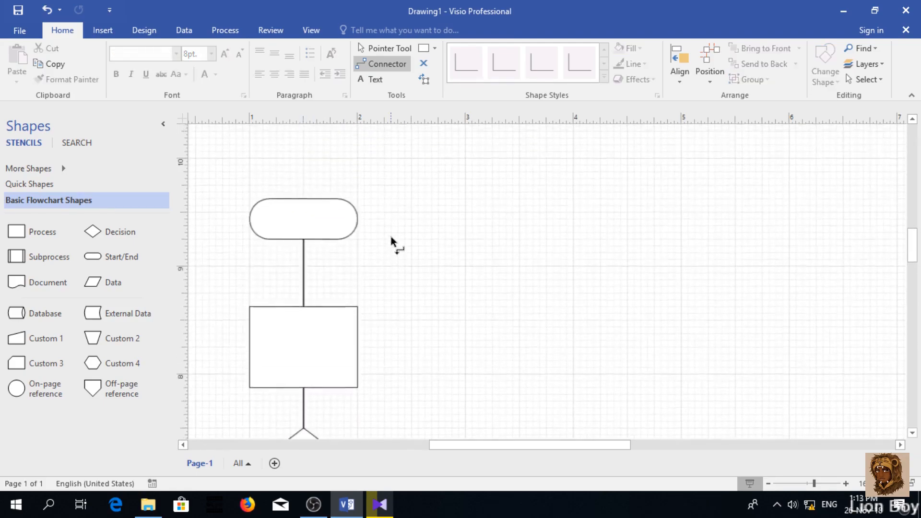
scroll(391, 240, down, 3)
scroll(366, 278, up, 2)
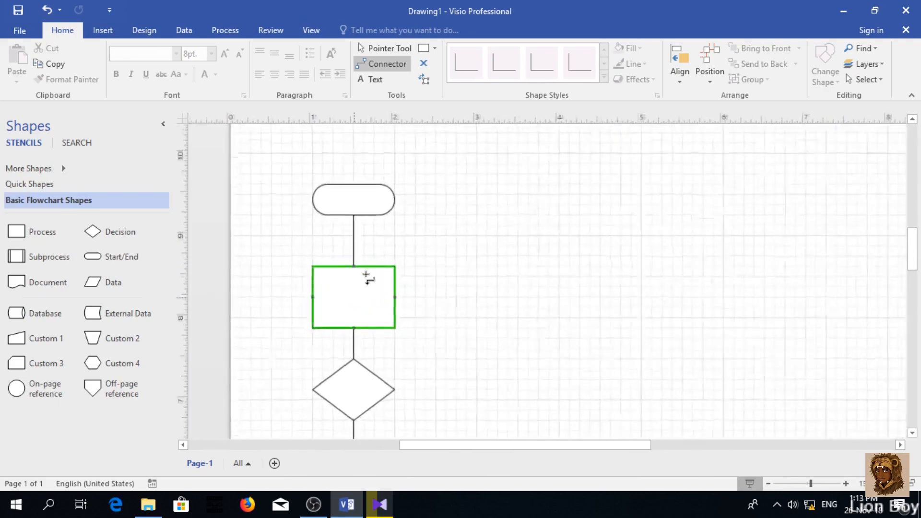
scroll(366, 277, up, 1)
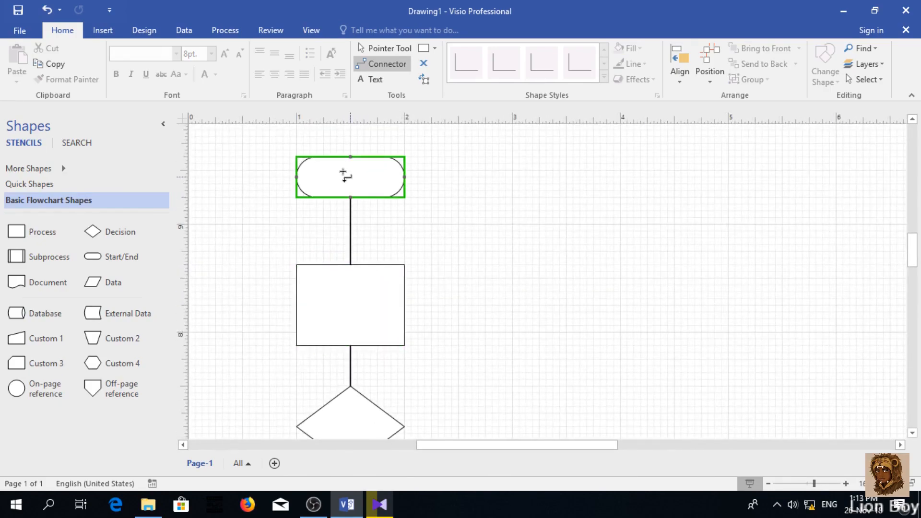
key(ctrl+1)
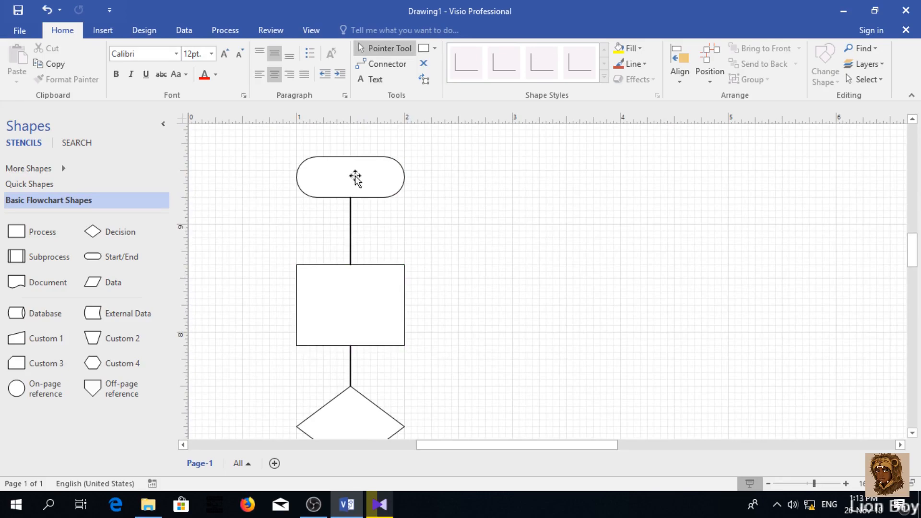
click(355, 177)
click(355, 177)
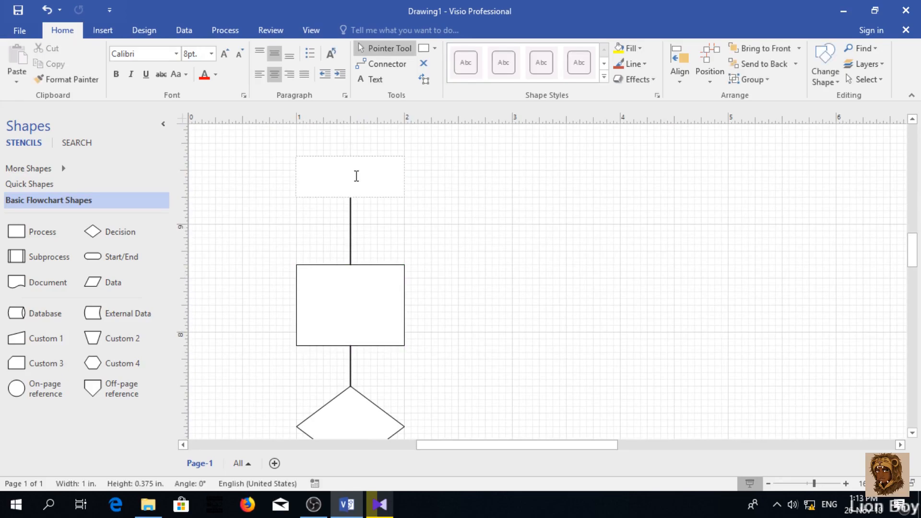
text(Start)
click(480, 216)
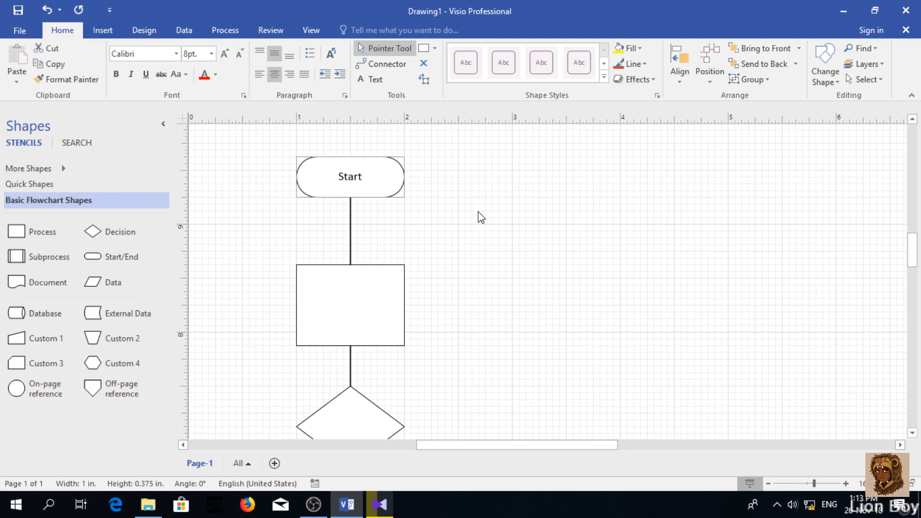
- Label the Process shape "Study"
double_click(328, 299)
scroll(412, 319, down, 3)
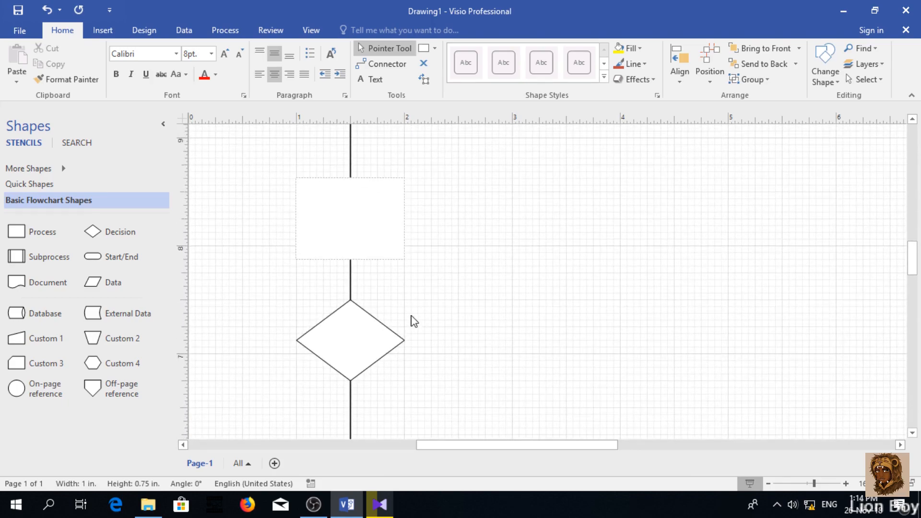
text(Study)
click(478, 285)
- Label the Decision shape "Pass or Fail"
scroll(430, 273, down, 3)
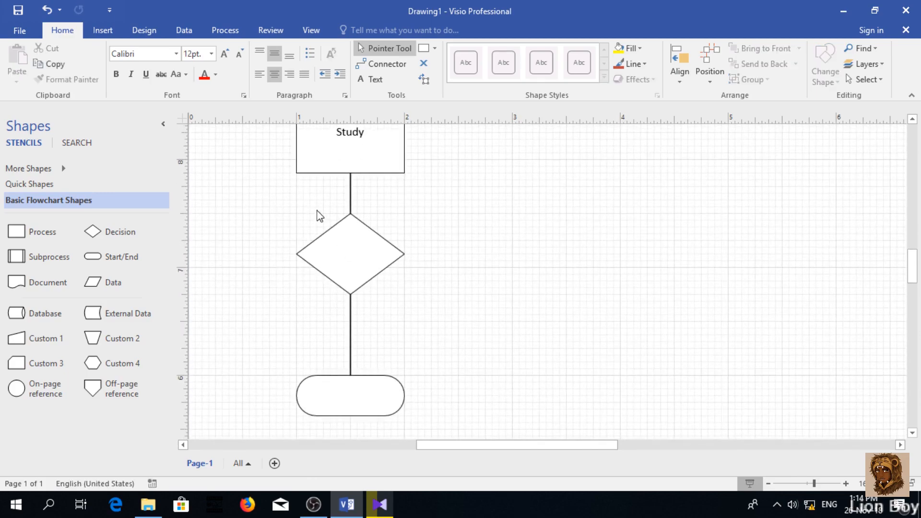
double_click(347, 255)
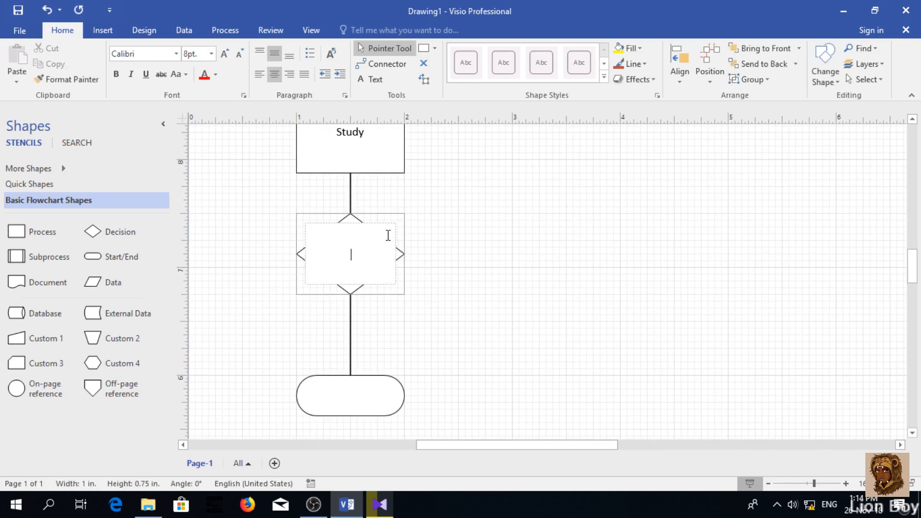
text(Pass or Fail)
click(494, 321)
- Label the lower Start/End shape "Finish"
double_click(340, 392)
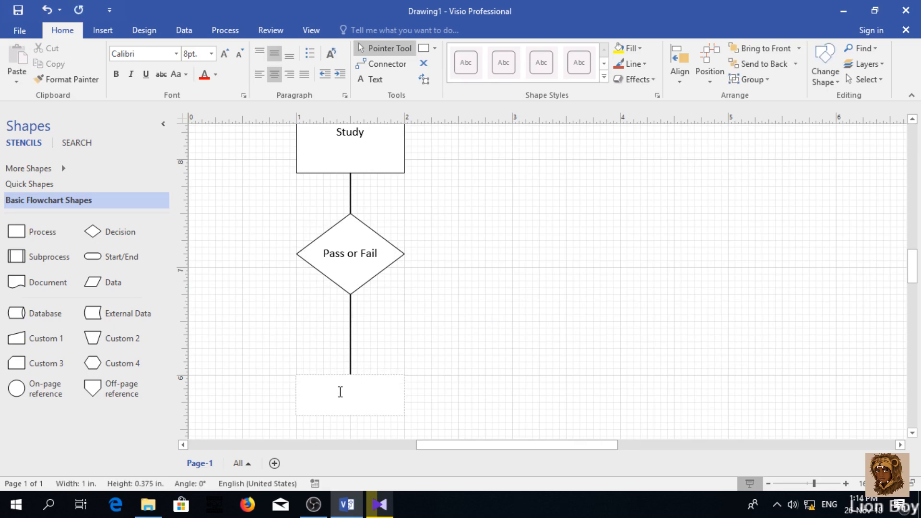
text(Finish)
click(539, 241)
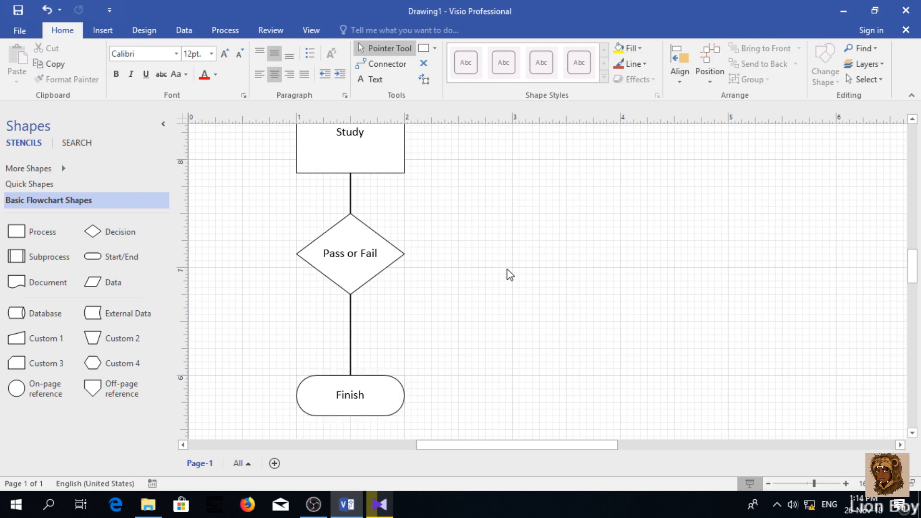
- Draw a looping Connector from the Decision shape's right corner to the line between Start and Study, and move its vertical segment farther out
scroll(508, 269, down, 3)
scroll(510, 249, up, 1)
scroll(510, 246, up, 3)
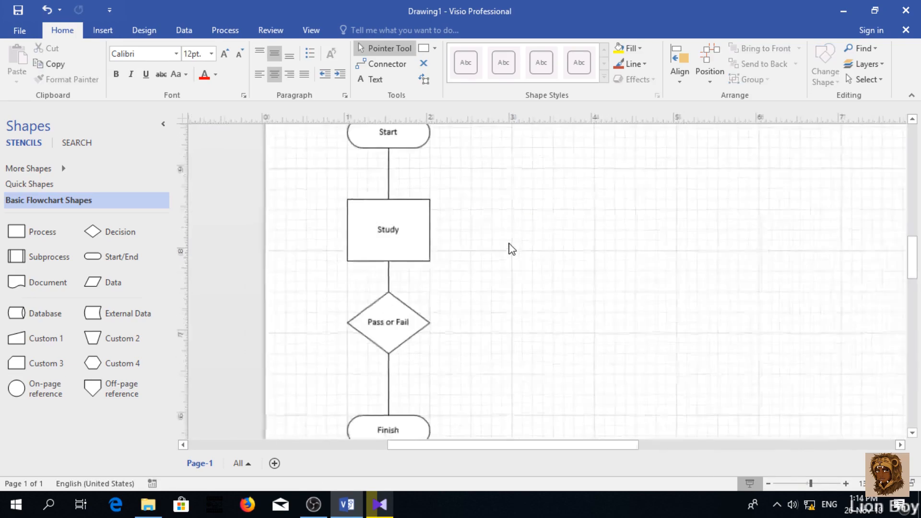
scroll(469, 288, down, 2)
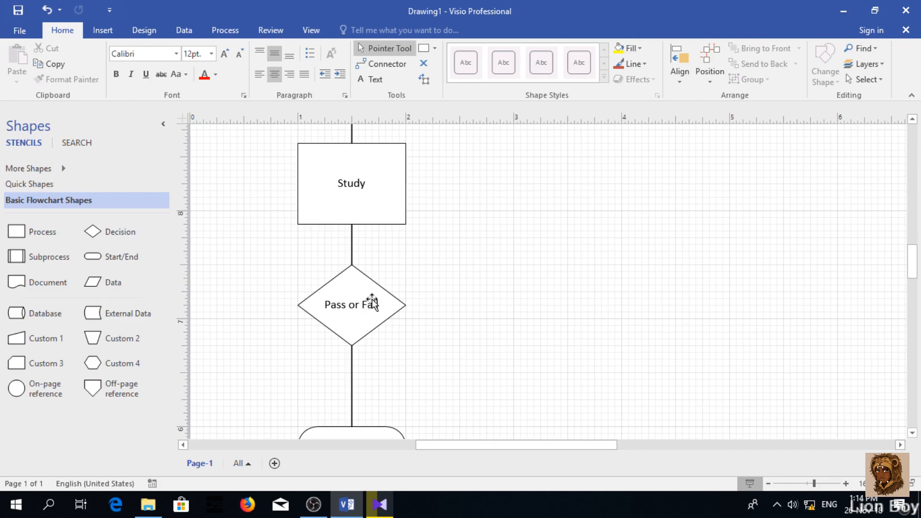
scroll(374, 339, up, 2)
scroll(374, 303, down, 2)
scroll(410, 298, up, 2)
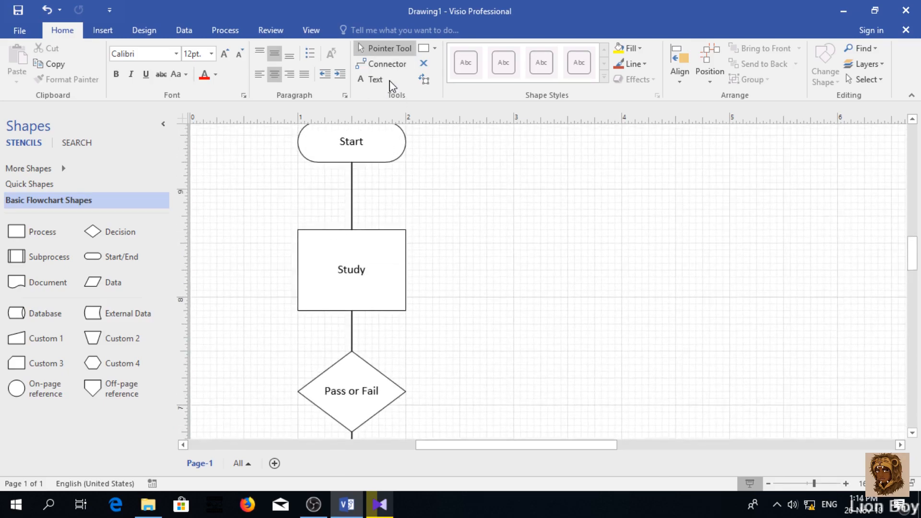
scroll(413, 311, down, 2)
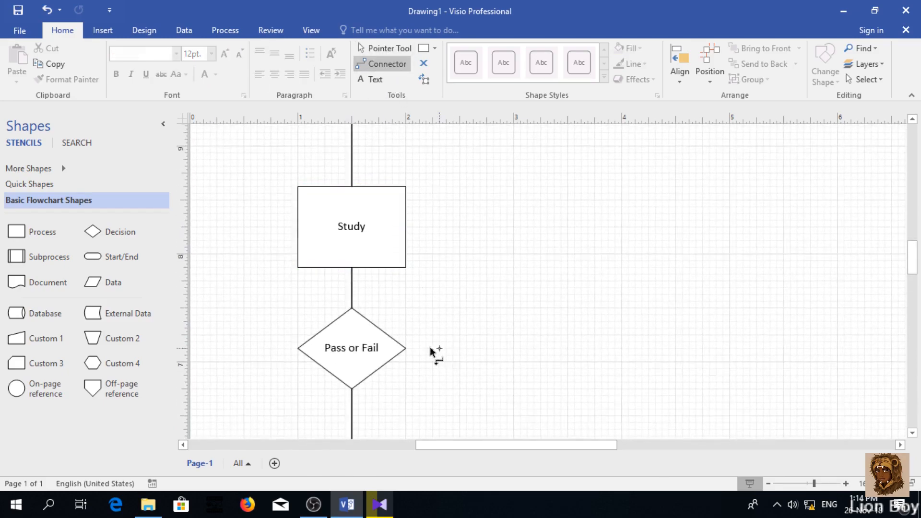
drag(407, 348, 352, 231)
scroll(417, 261, down, 3)
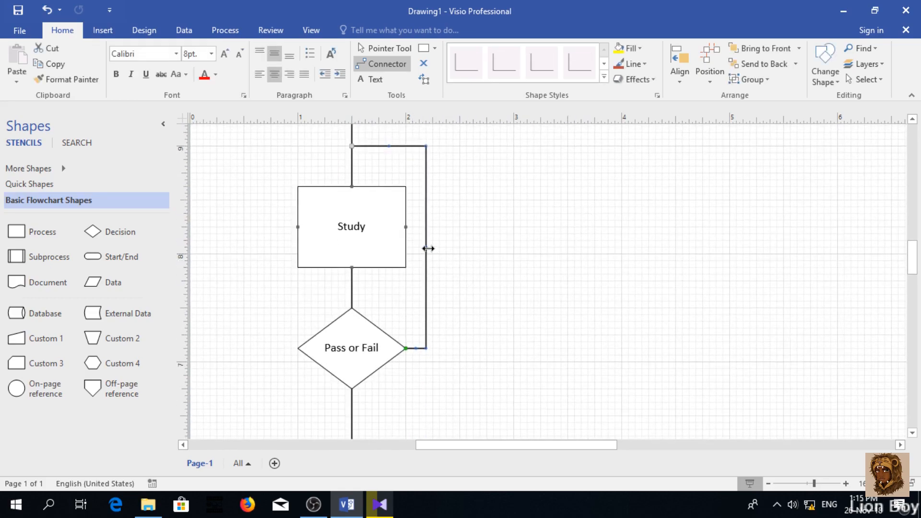
drag(427, 247, 499, 247)
- Examine the flowchart from Start to Finish, including the route of the loop connector around the Study shape
scroll(465, 323, down, 2)
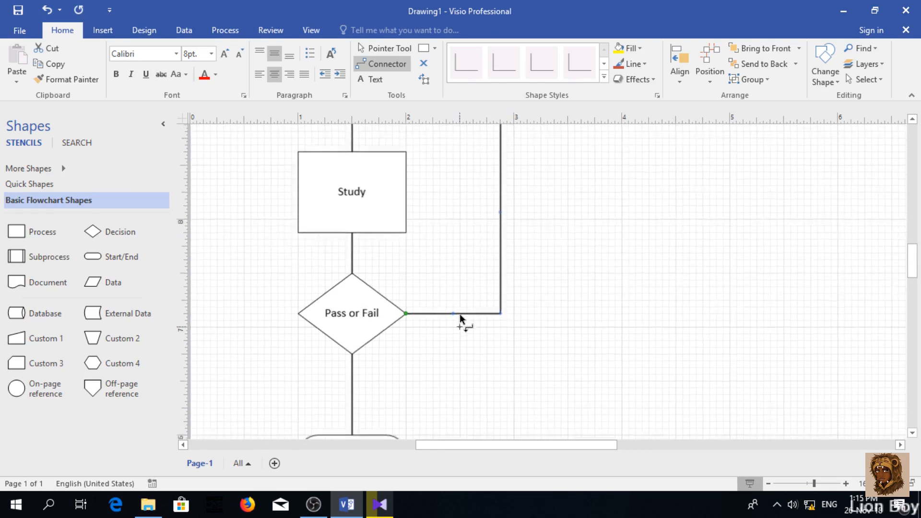
scroll(501, 341, up, 3)
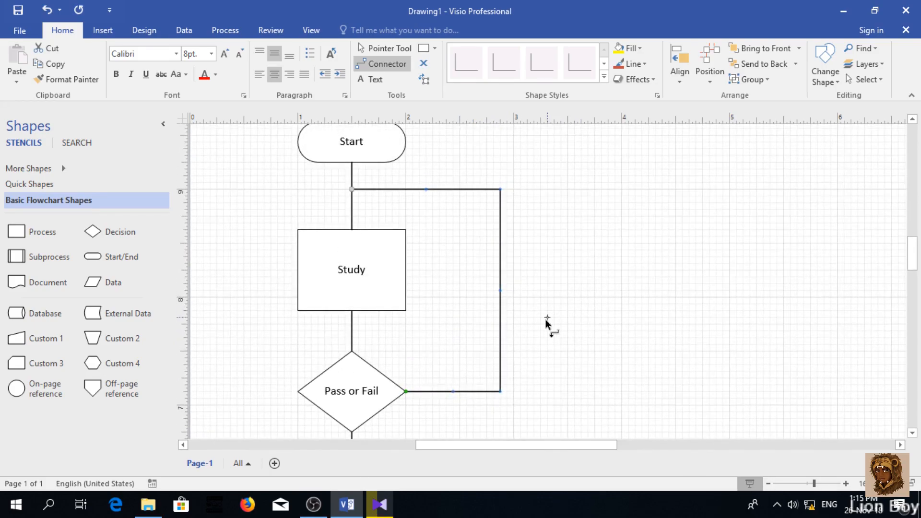
scroll(461, 294, up, 2)
scroll(467, 292, down, 3)
scroll(595, 329, down, 3)
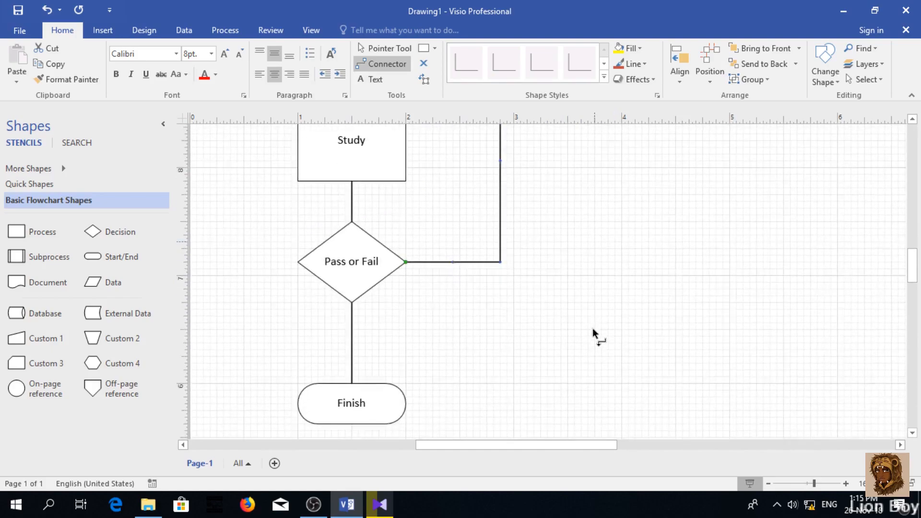
scroll(415, 336, down, 3)
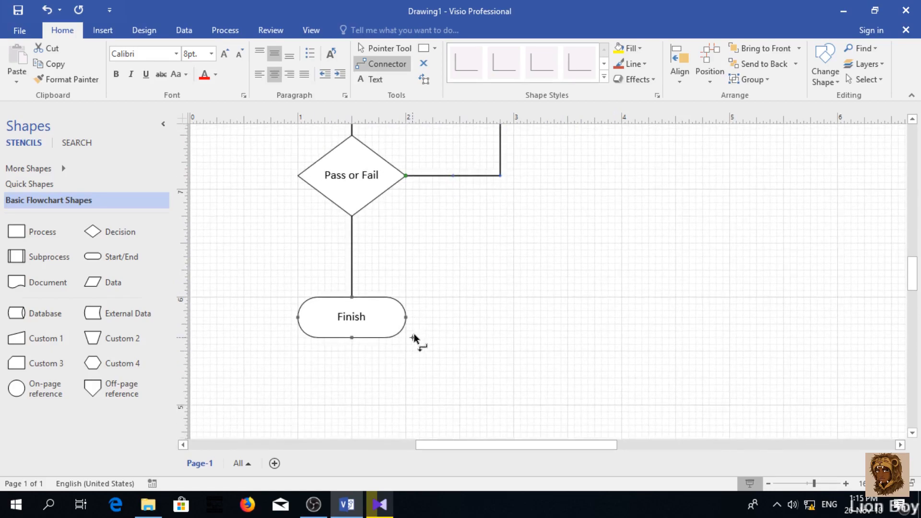
scroll(413, 337, up, 7)
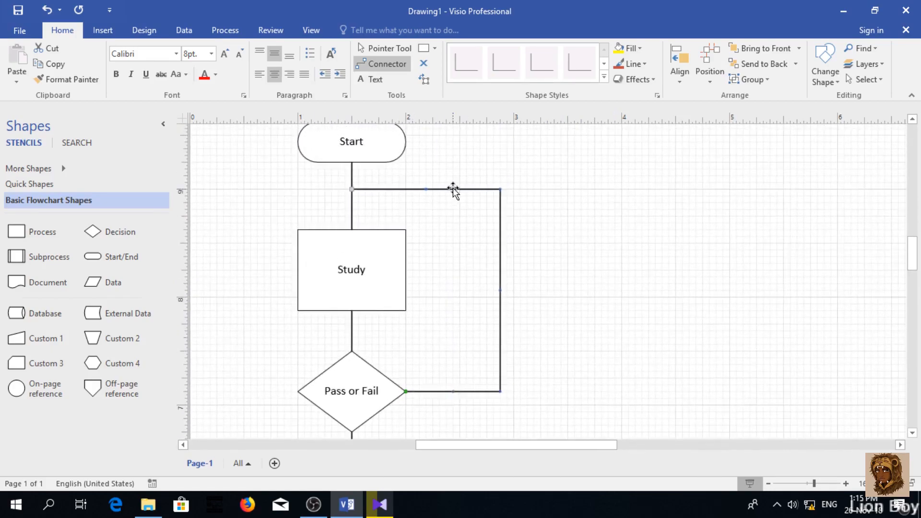
click(565, 226)
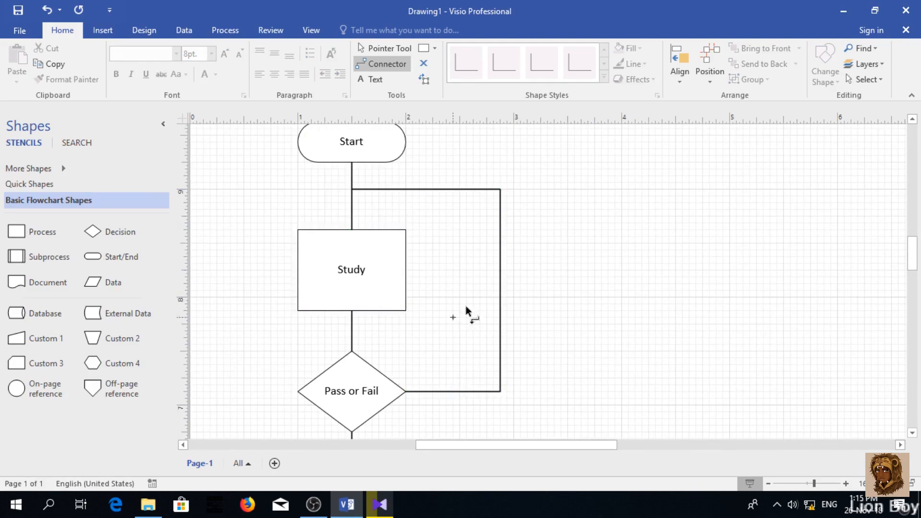
- Add the text "Fail" to the loop connector's vertical segment
scroll(472, 275, down, 3)
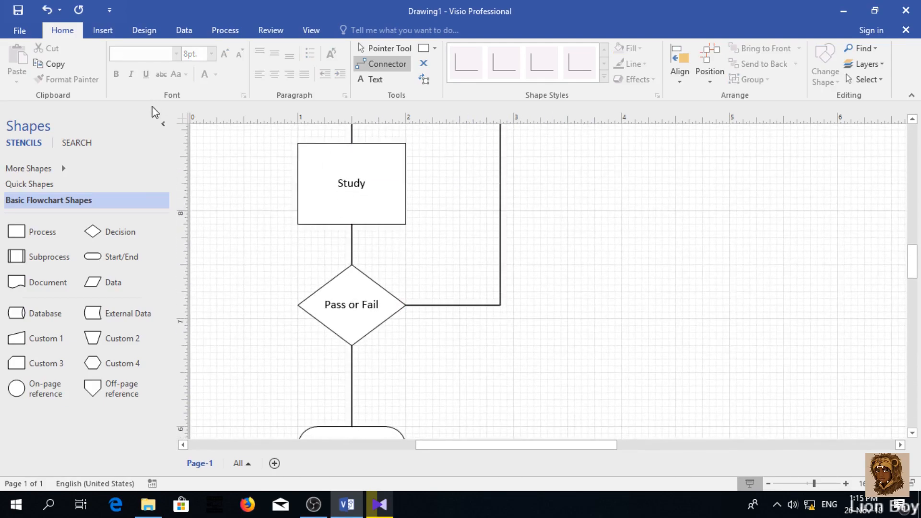
click(381, 48)
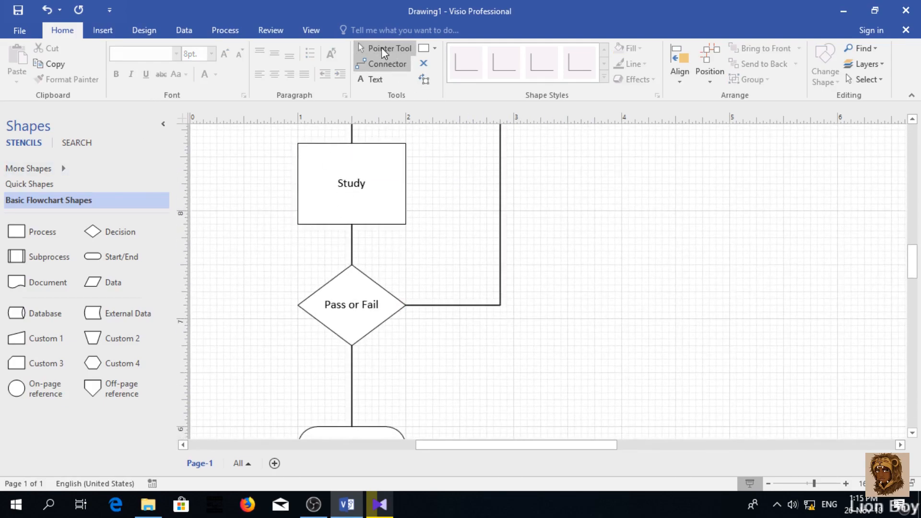
double_click(500, 182)
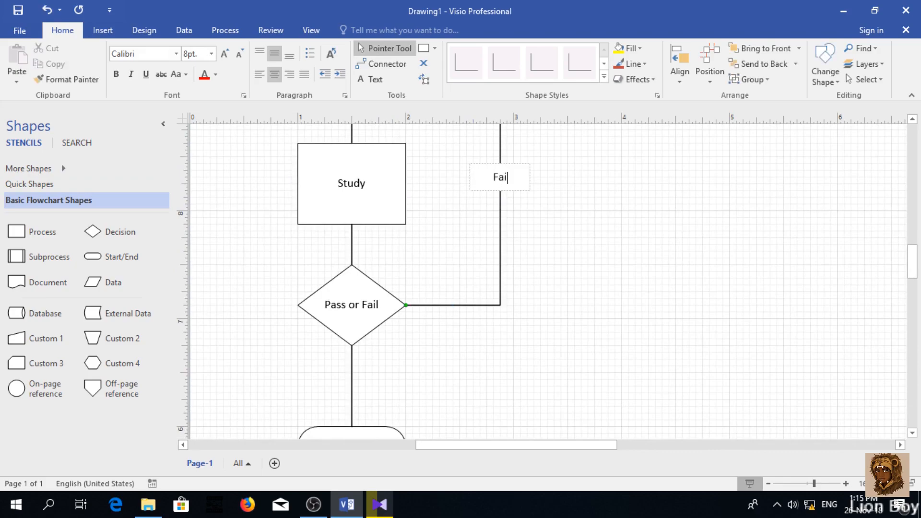
click(652, 251)
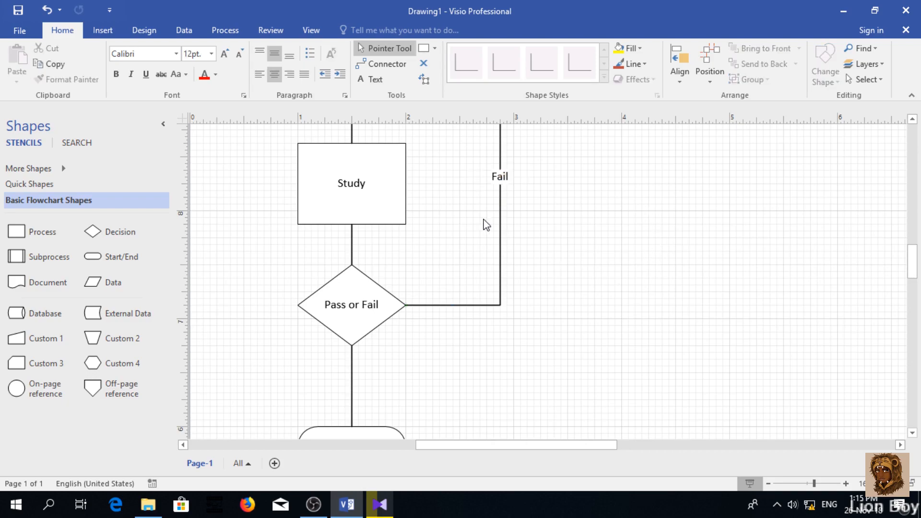
- Add the text "Pass" to the connector between the Decision shape and the Finish shape
scroll(486, 218, down, 2)
double_click(352, 341)
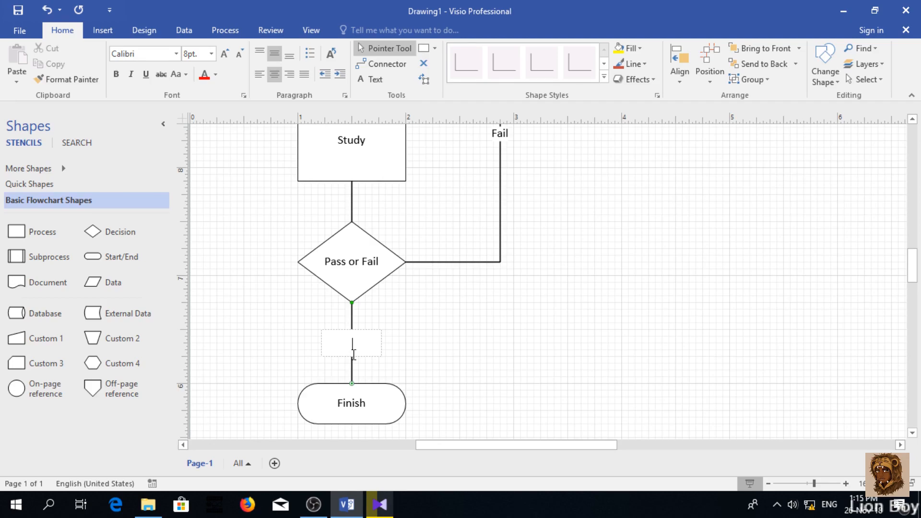
text(ss)
click(582, 291)
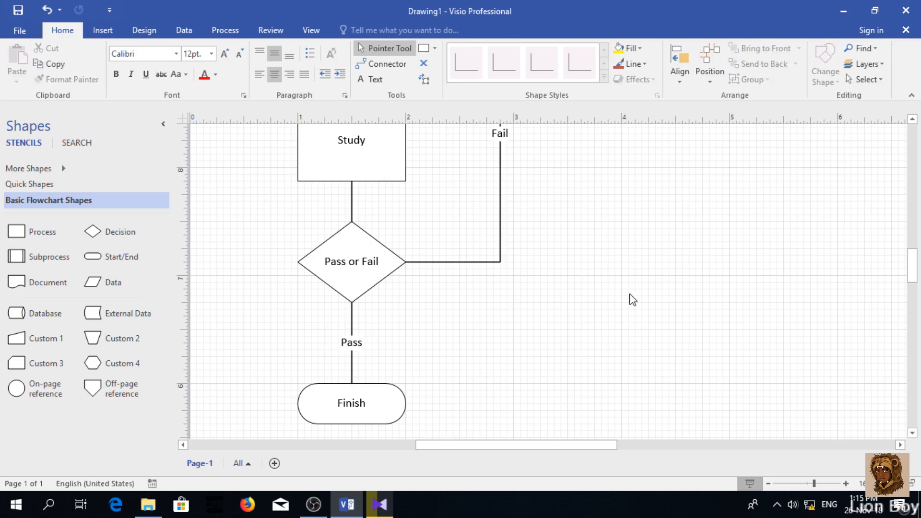
- Add a filled arrowhead to the Fail connector's end that meets the line between Start and Study
scroll(477, 273, down, 1)
scroll(462, 290, up, 5)
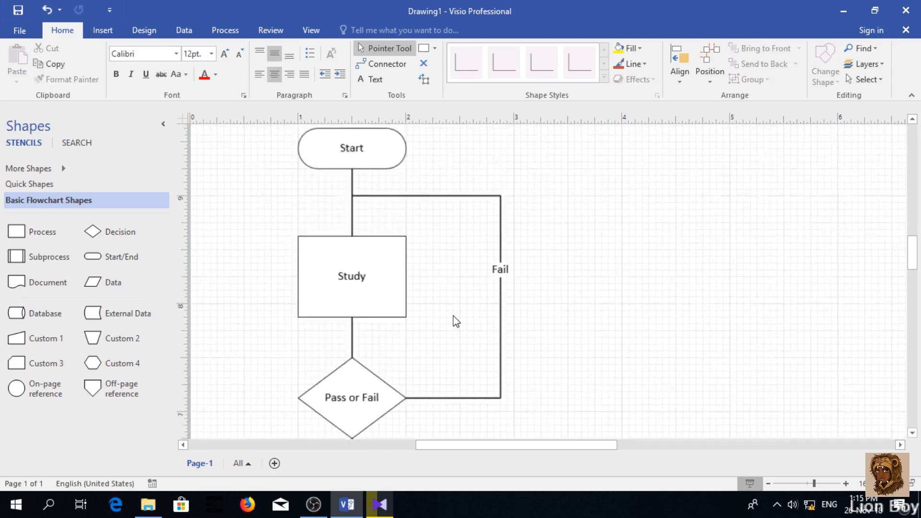
ctrl+scroll(458, 315, down, 4)
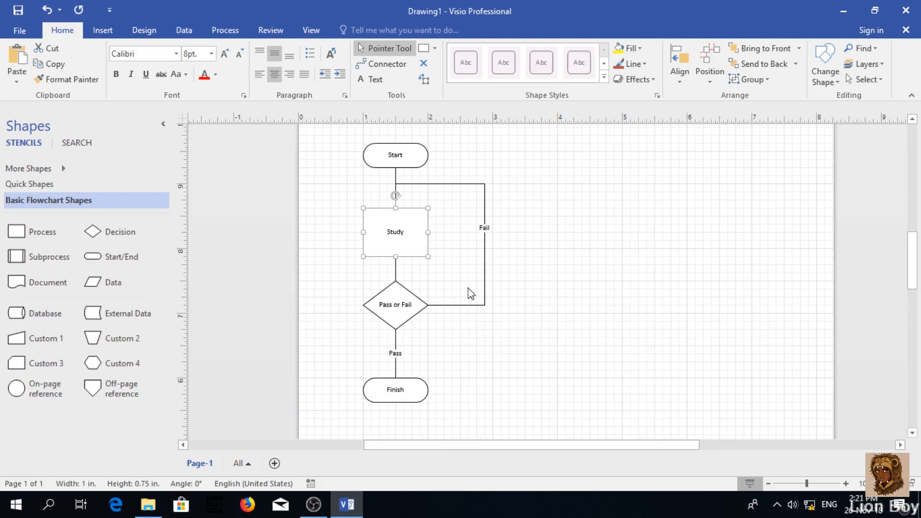
click(484, 266)
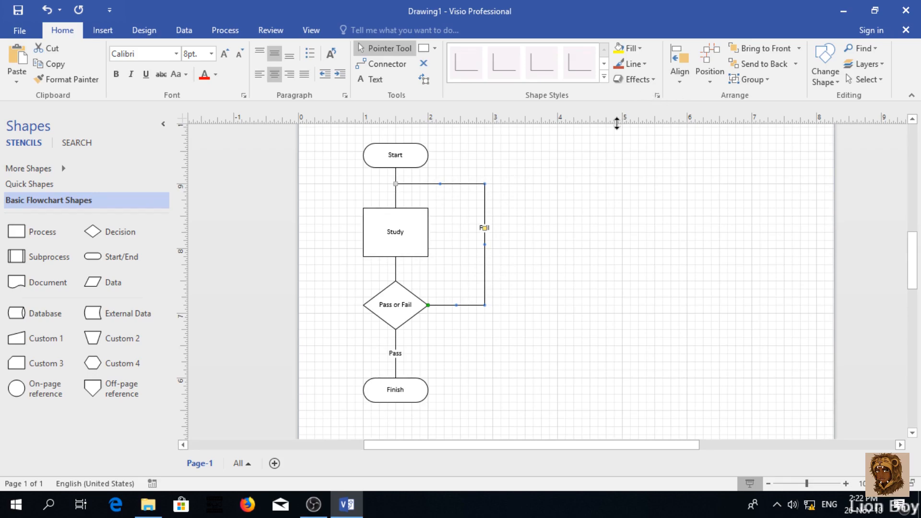
click(645, 64)
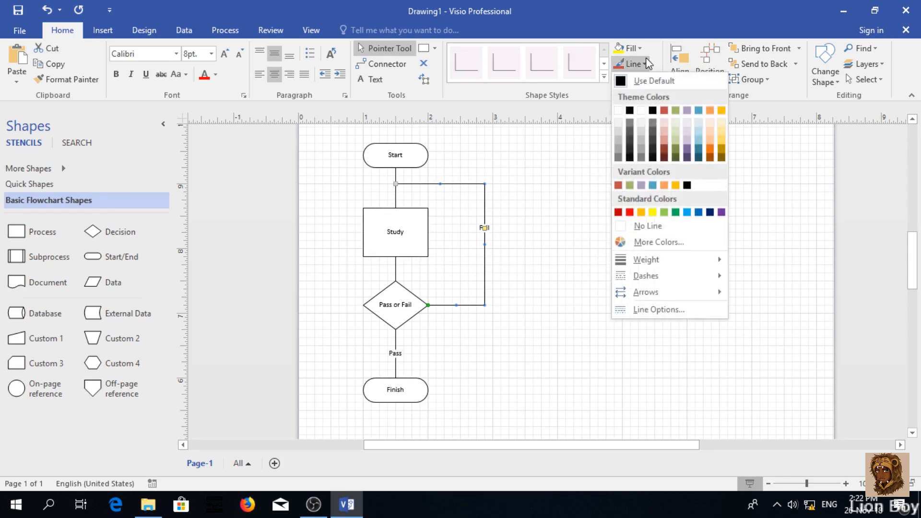
click(645, 63)
click(645, 63)
mouse_move(664, 294)
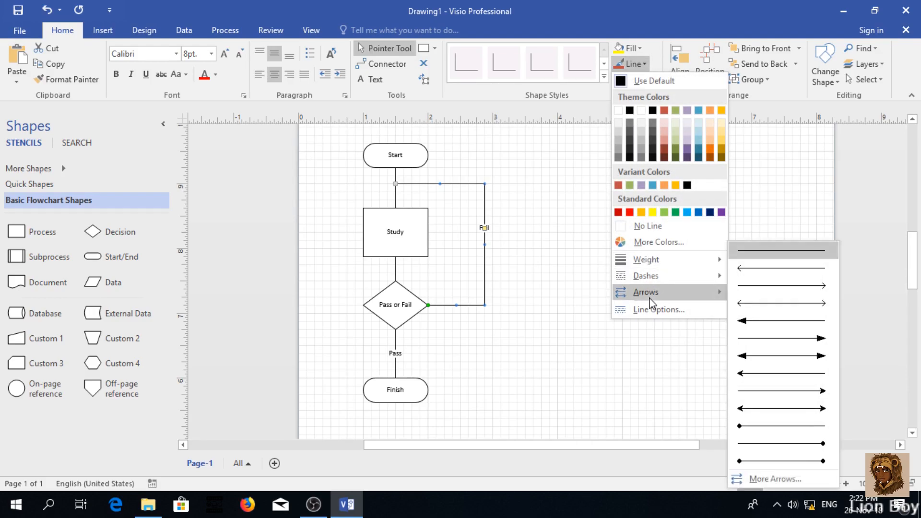
click(771, 341)
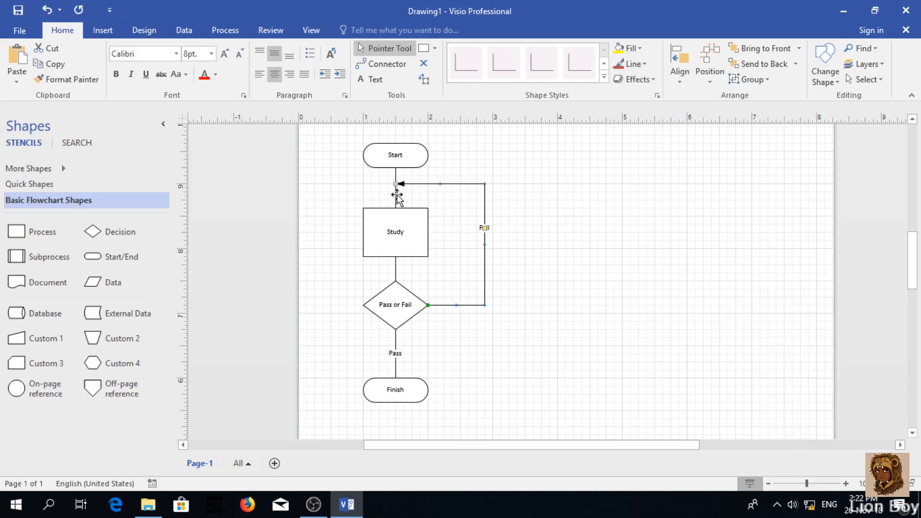
- Add a filled end arrowhead to the Start–Study connector and to the connector between Study and Pass or Fail
click(647, 65)
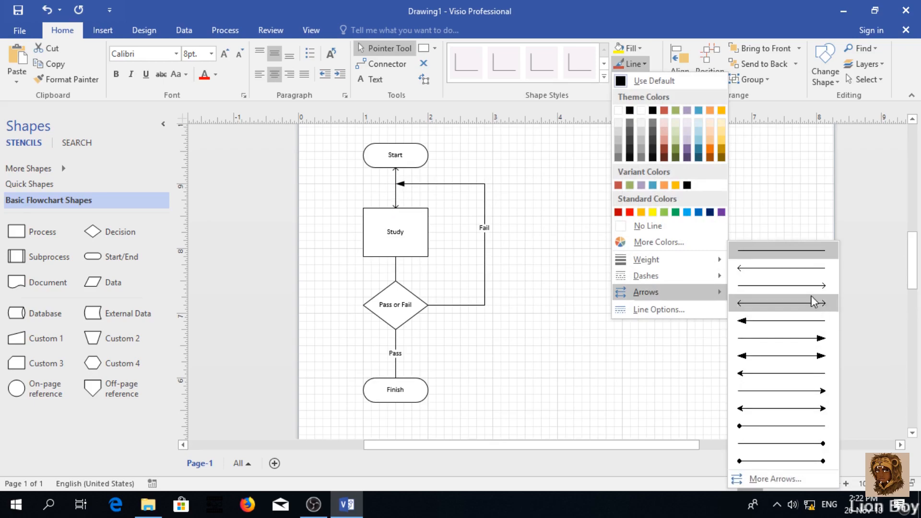
click(792, 342)
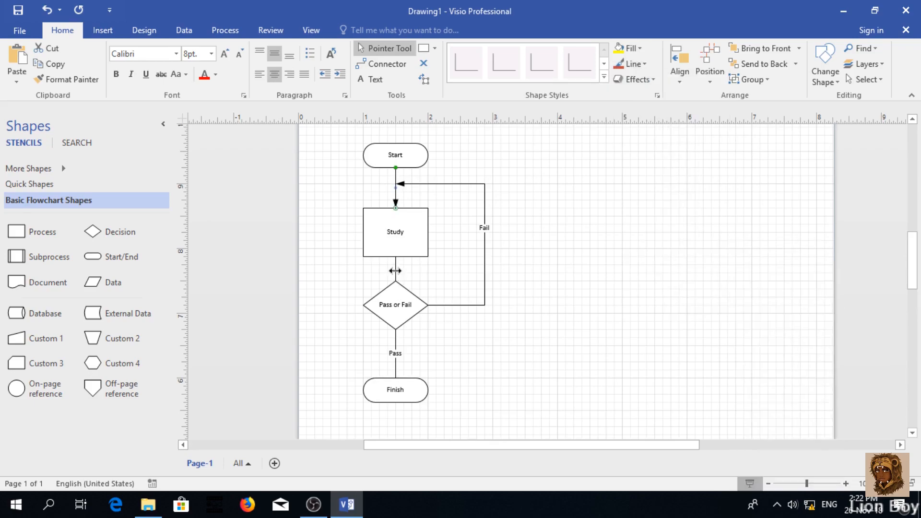
click(645, 67)
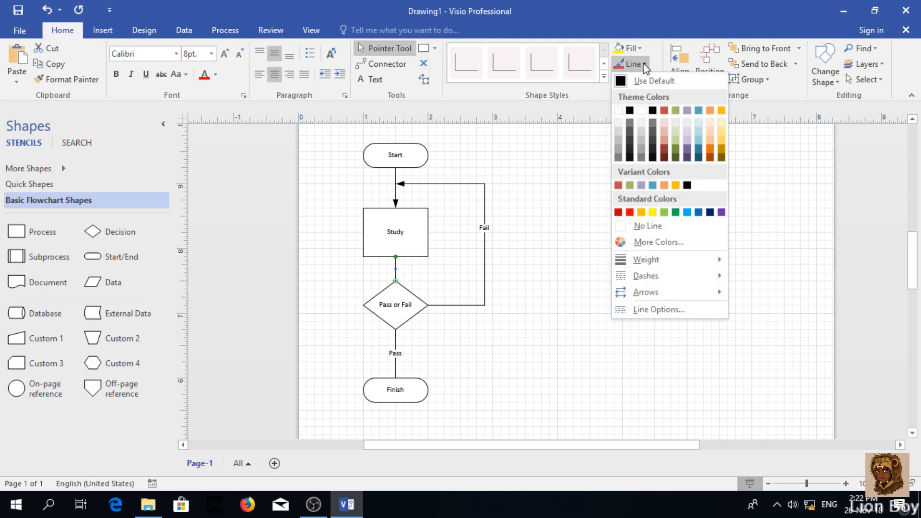
mouse_move(645, 293)
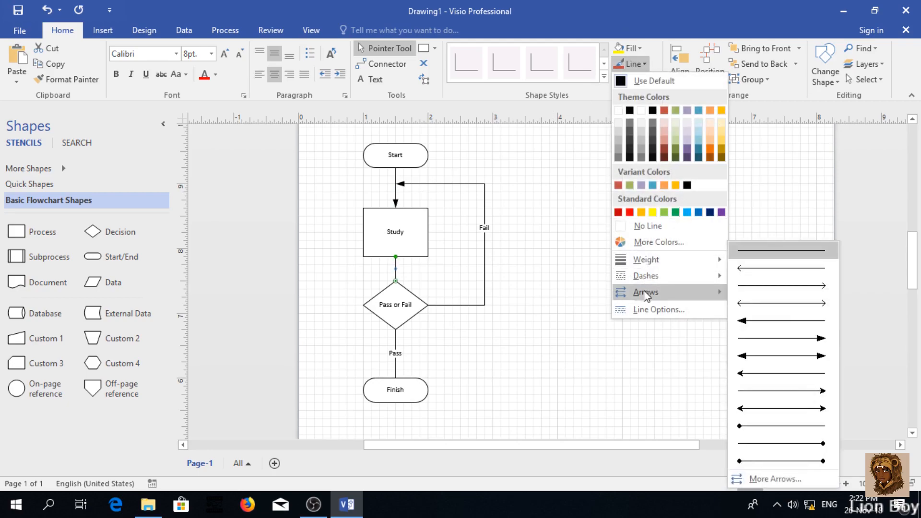
click(798, 339)
click(692, 312)
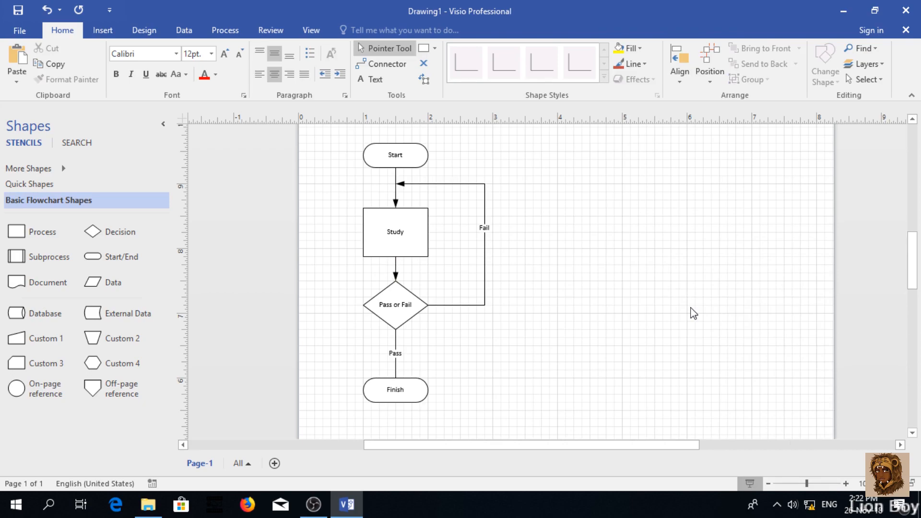
- Add a filled arrowhead to the end of the Pass connector that meets the Finish shape
click(394, 340)
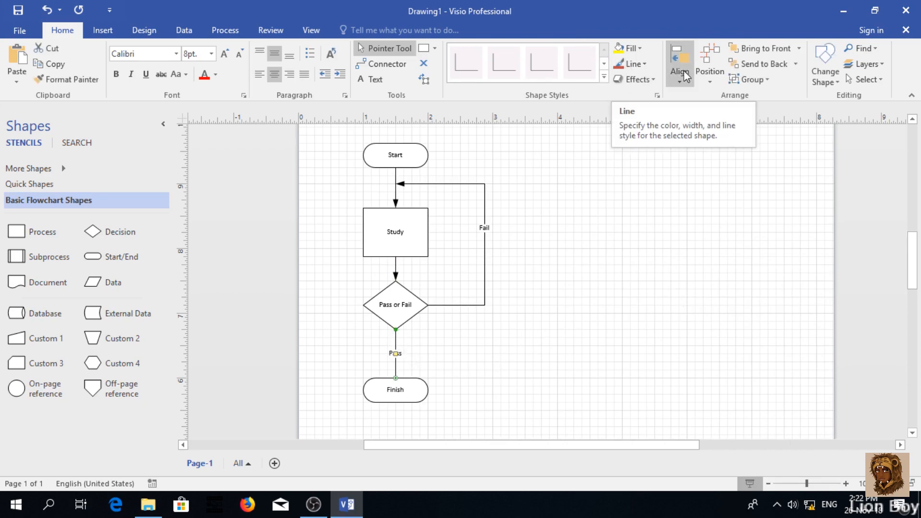
click(634, 64)
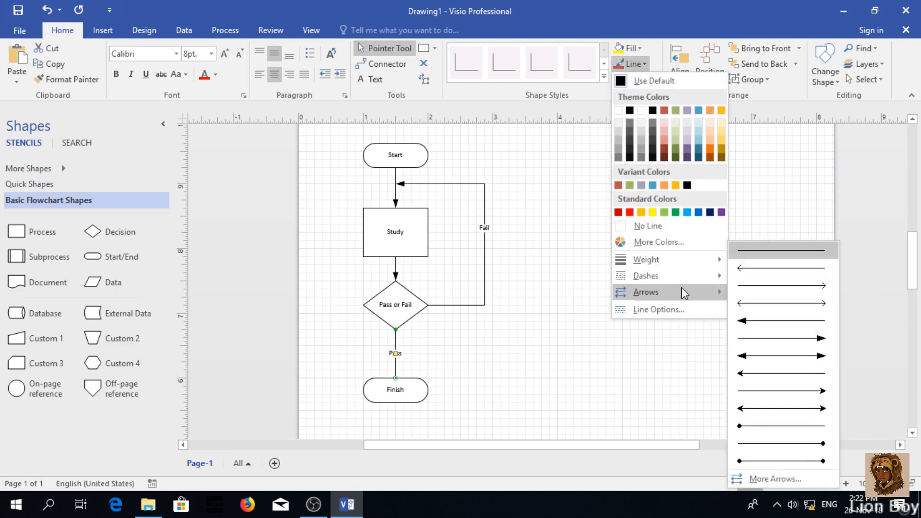
click(805, 339)
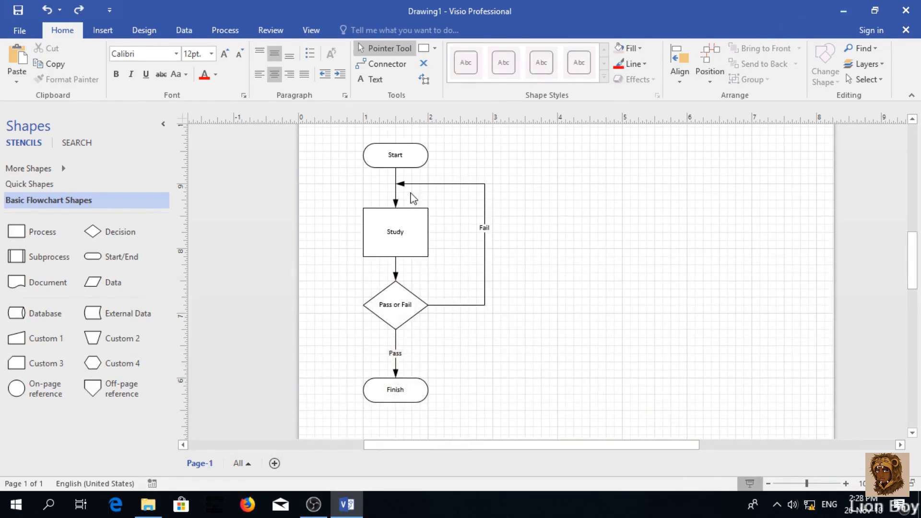
- Apply a red outline to the Start, Study, Pass or Fail and Finish shapes
click(408, 153)
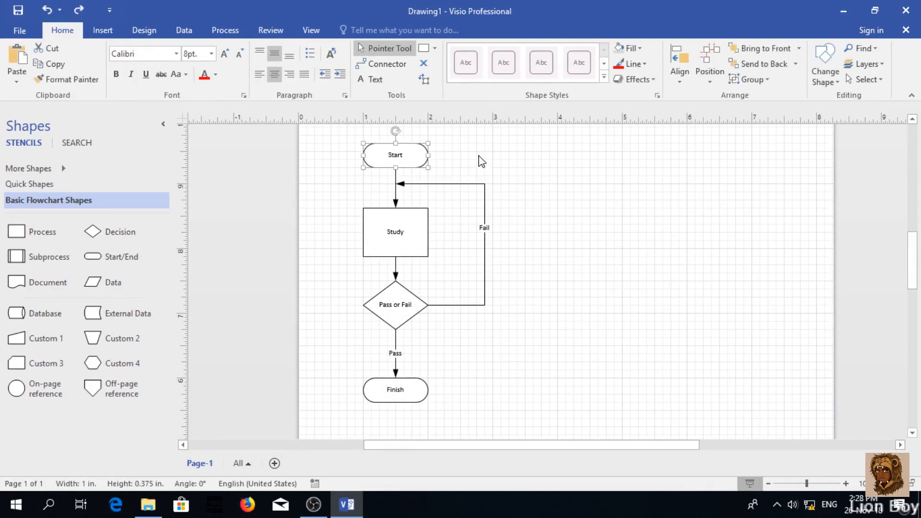
click(413, 243)
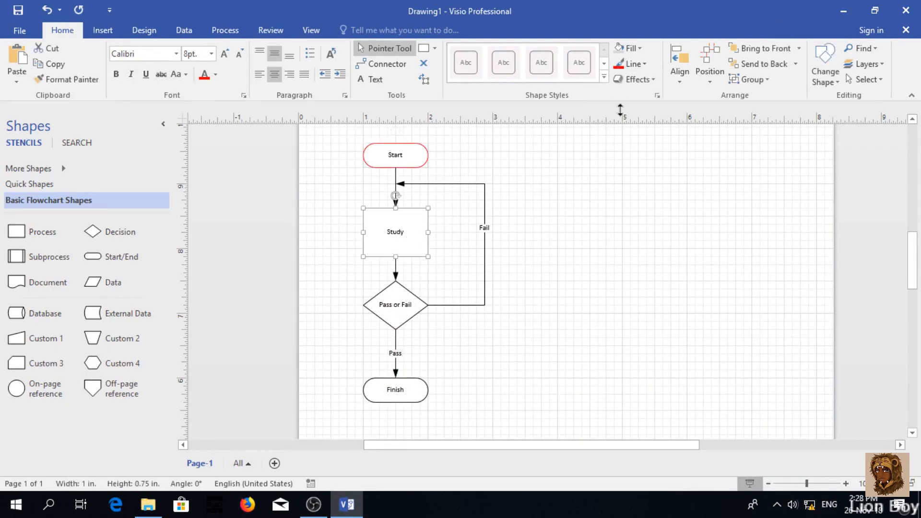
click(618, 67)
click(398, 304)
click(618, 68)
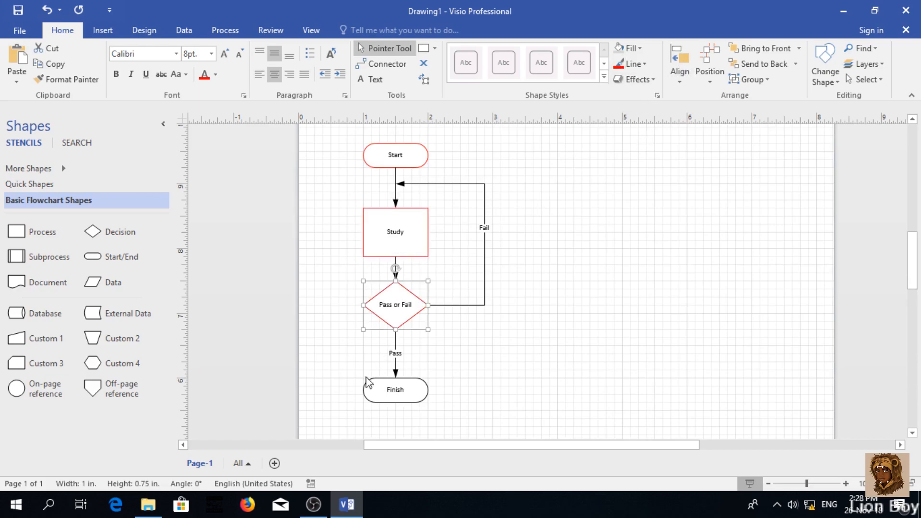
click(406, 392)
click(619, 67)
- Fill the Start, Study, Pass or Fail and Finish shapes with light grey
click(404, 162)
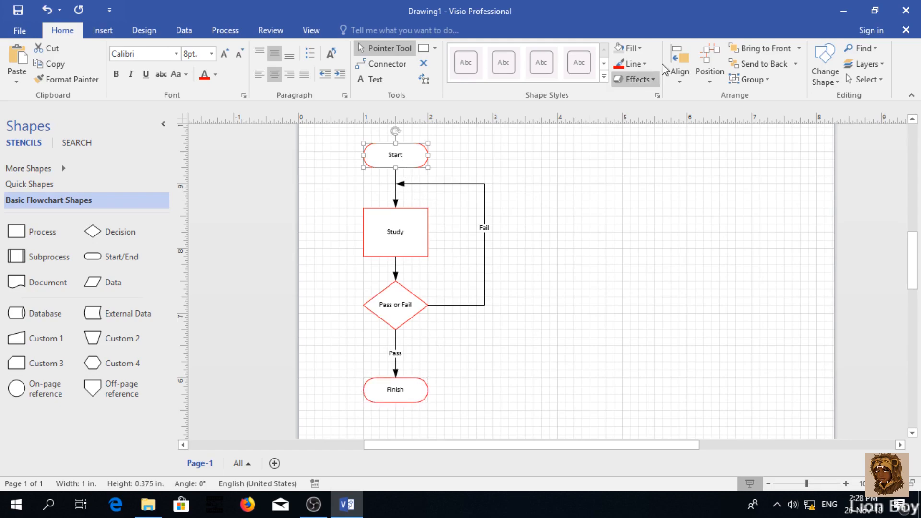
click(640, 49)
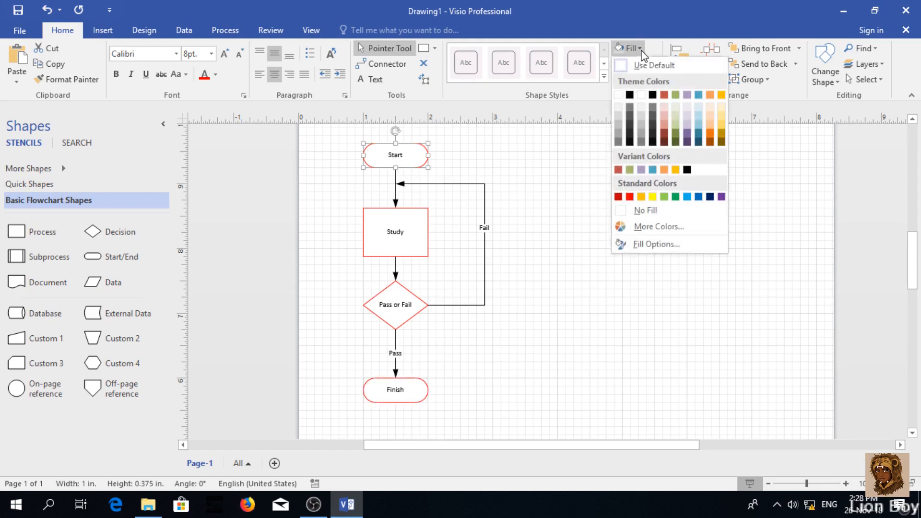
click(618, 115)
click(410, 230)
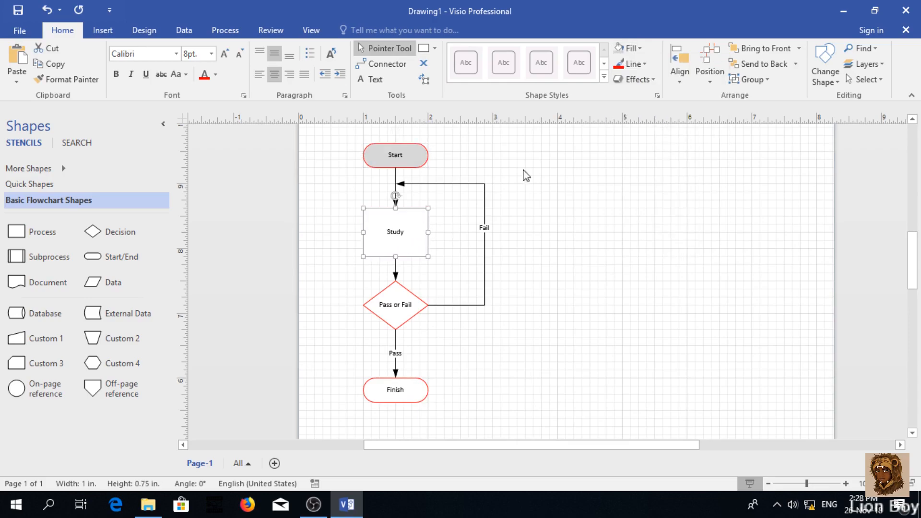
click(618, 50)
click(406, 298)
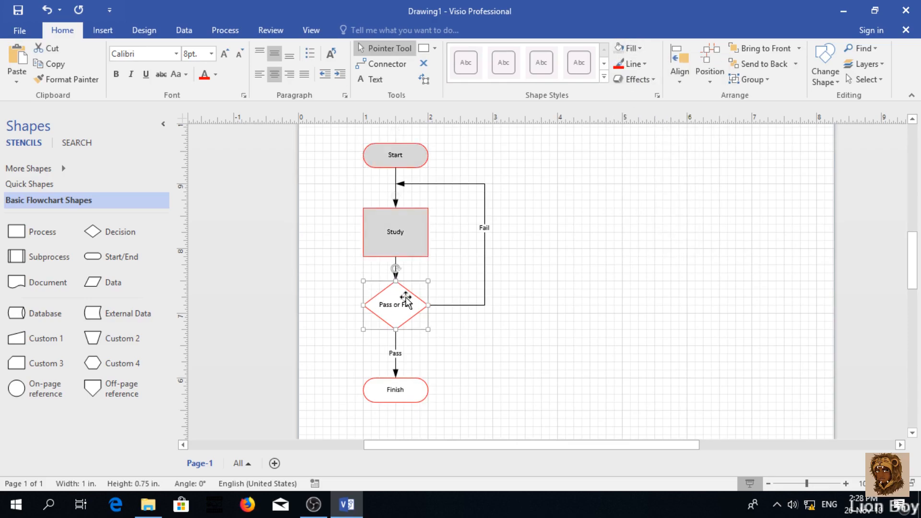
click(630, 52)
click(408, 392)
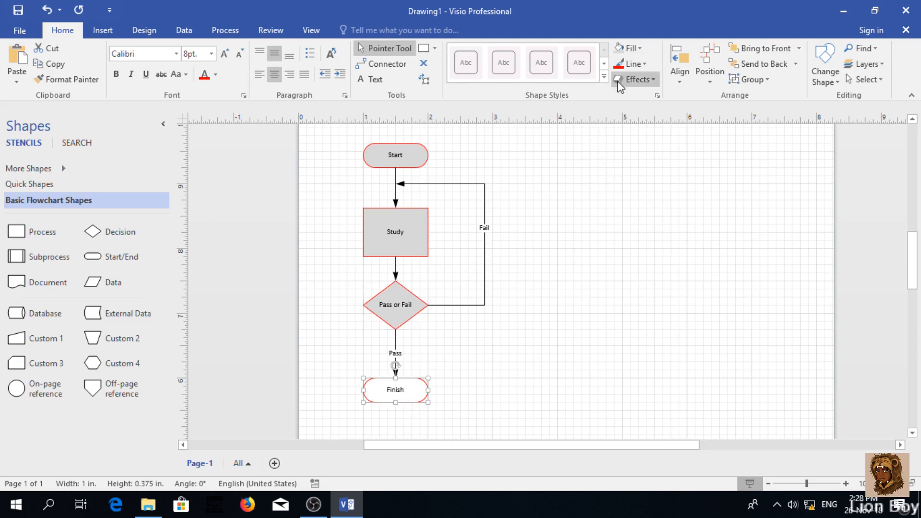
click(619, 50)
click(516, 391)
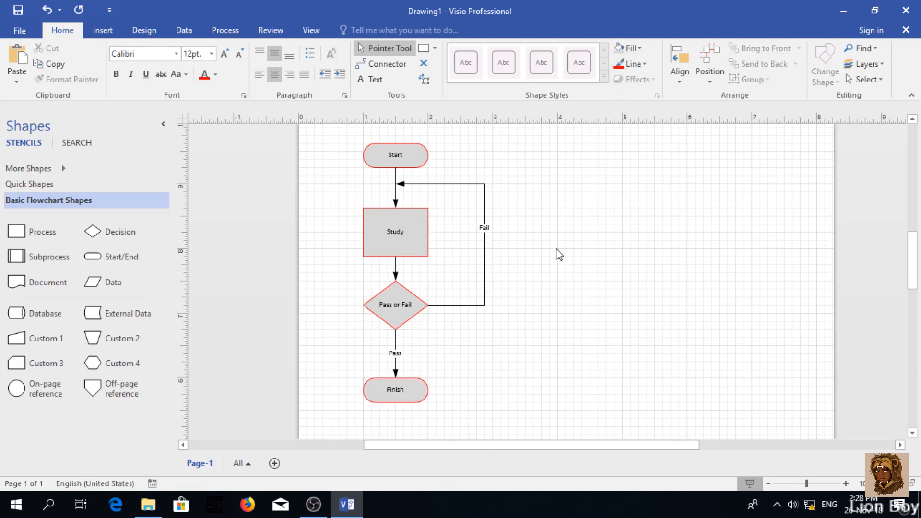
- Insert the picture king-lion-of-africa-zeana-romanovna from Downloads and place it near the page's upper-right corner, shrunk to about 0.64 by 0.61 in
scroll(581, 258, up, 2)
scroll(582, 260, down, 2)
scroll(583, 263, down, 1)
scroll(585, 265, up, 1)
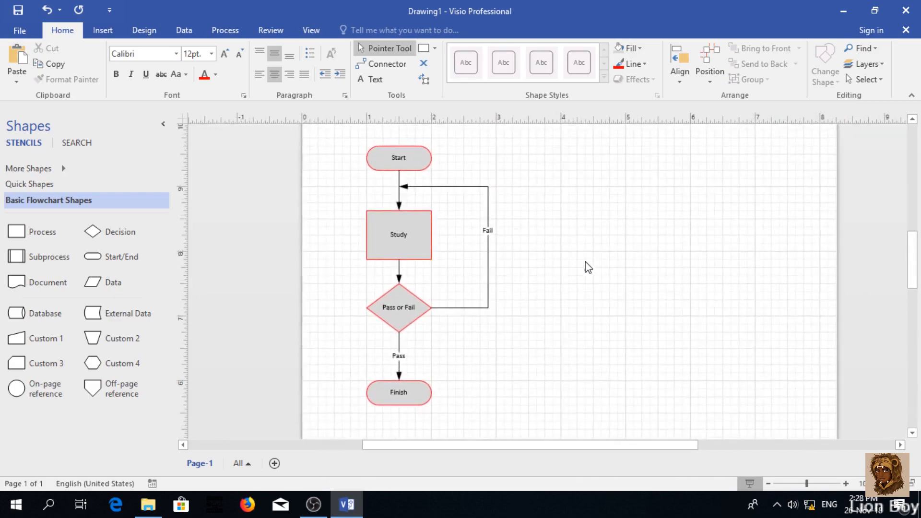
scroll(596, 255, up, 3)
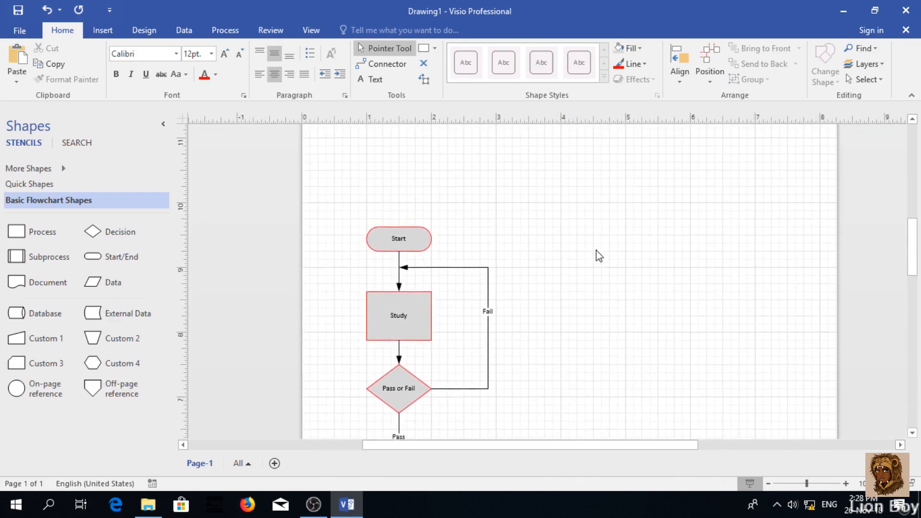
click(105, 33)
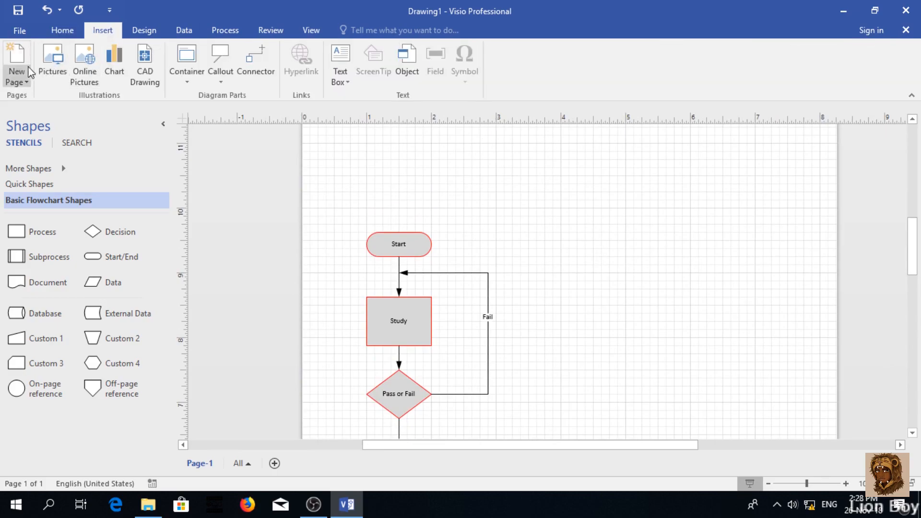
click(55, 60)
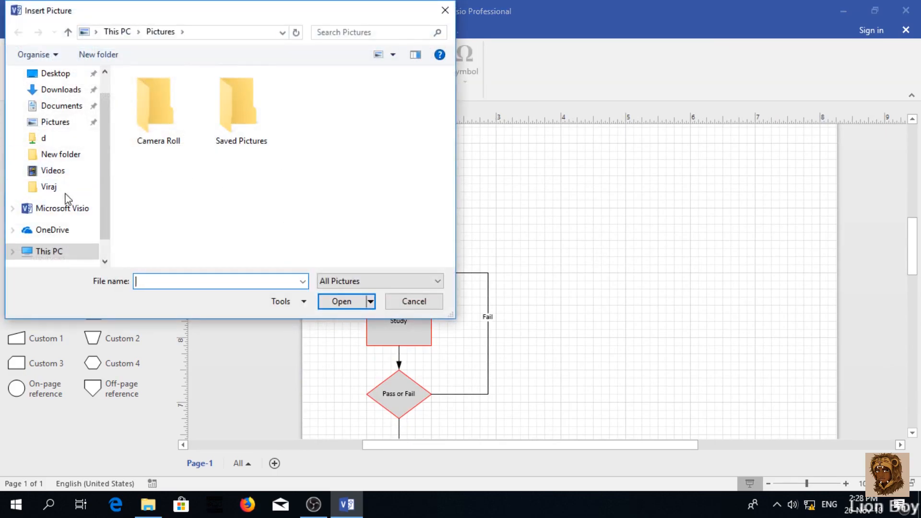
click(58, 89)
click(219, 218)
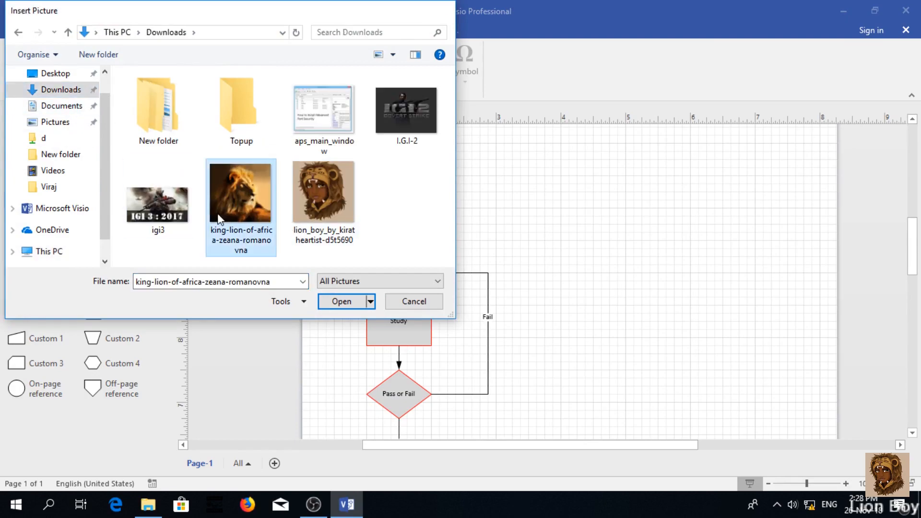
double_click(218, 218)
drag(587, 245, 544, 289)
drag(511, 320, 666, 177)
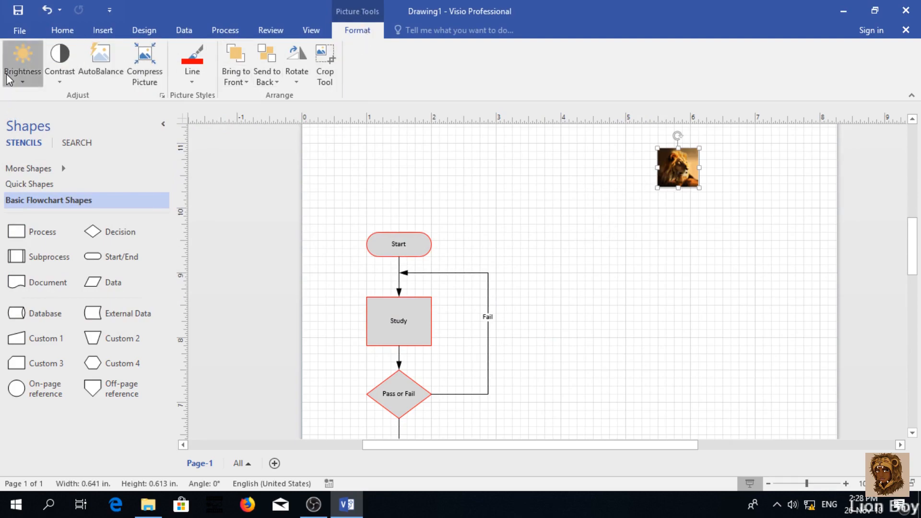
- Set the lion picture's brightness to Normal and preview its contrast presets without applying one
click(23, 64)
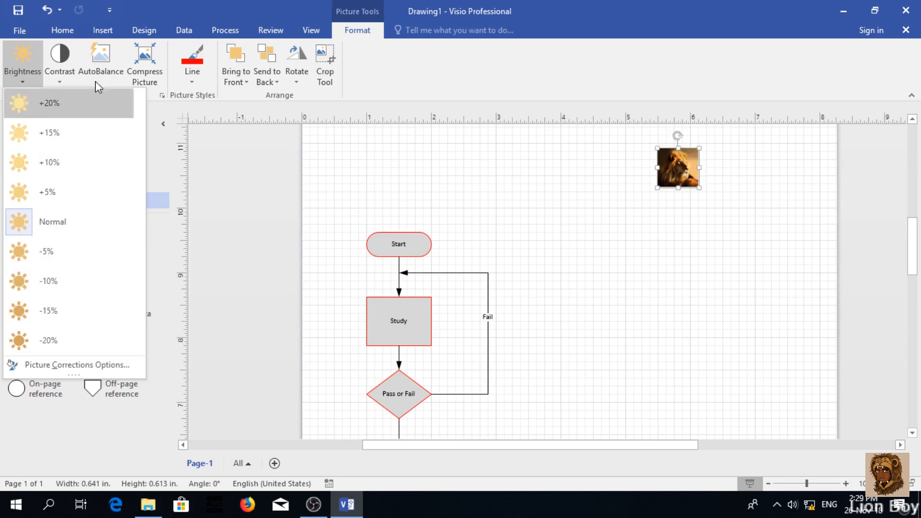
click(50, 220)
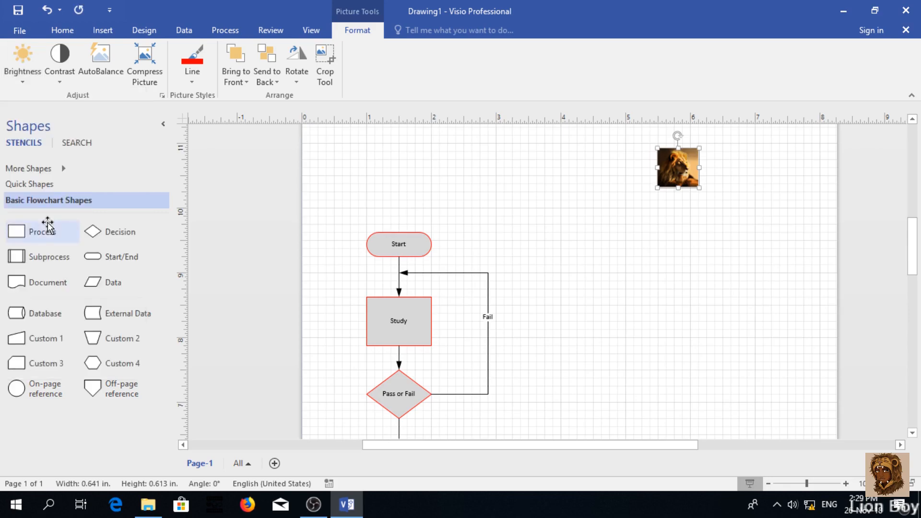
click(62, 74)
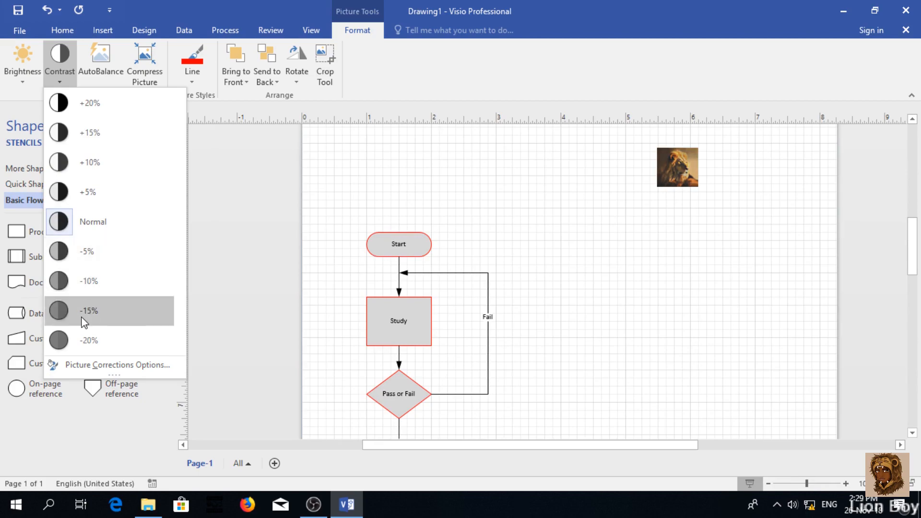
click(527, 188)
- Shift the lion picture slightly down and to the left, and crop its top and right edges to about 0.51 by 0.49 in
drag(695, 181, 647, 192)
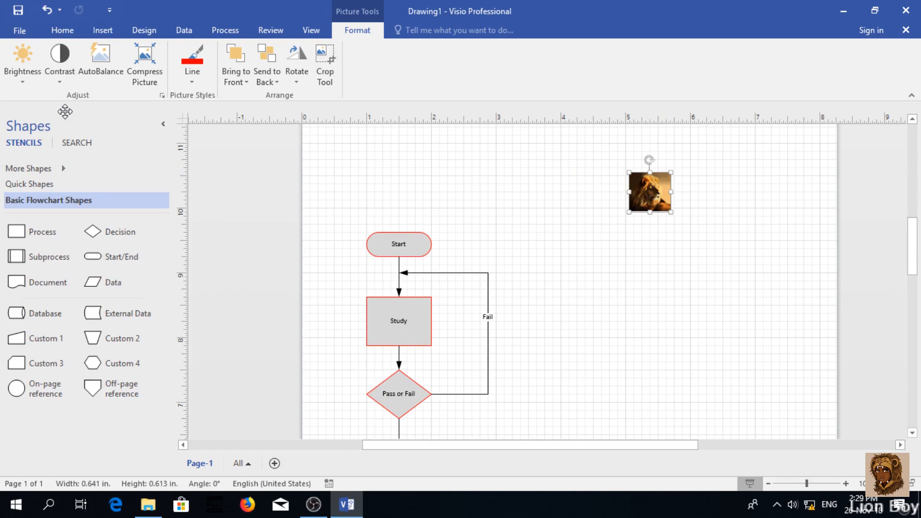
click(320, 60)
drag(651, 174, 662, 193)
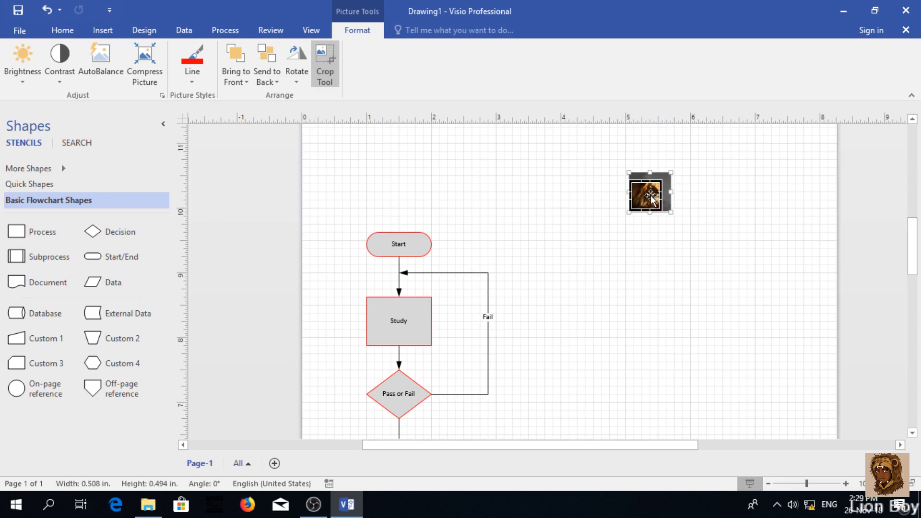
click(692, 211)
click(692, 212)
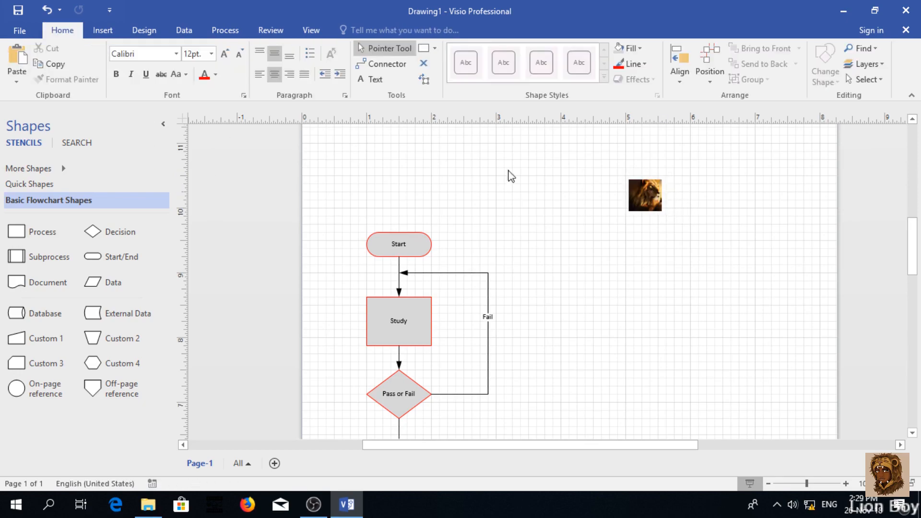
- Rotate the cropped lion picture right 90° and flip it vertically
click(646, 198)
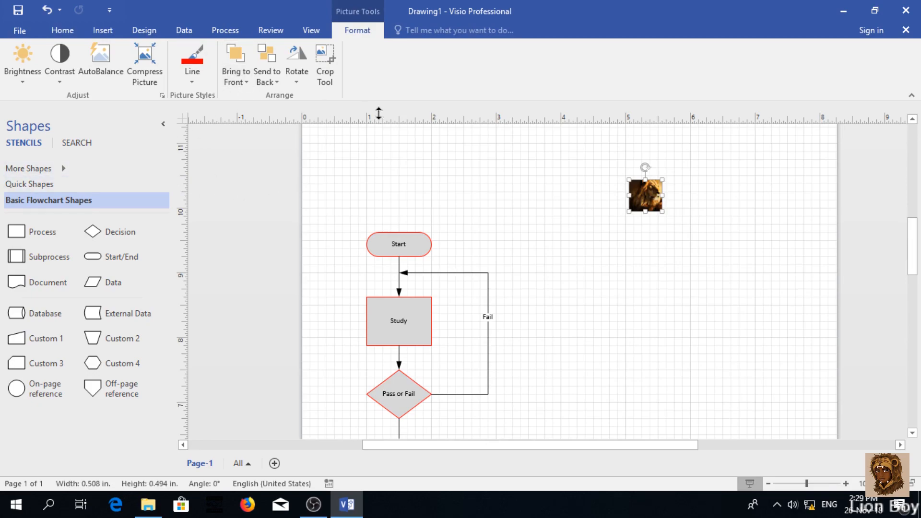
click(302, 60)
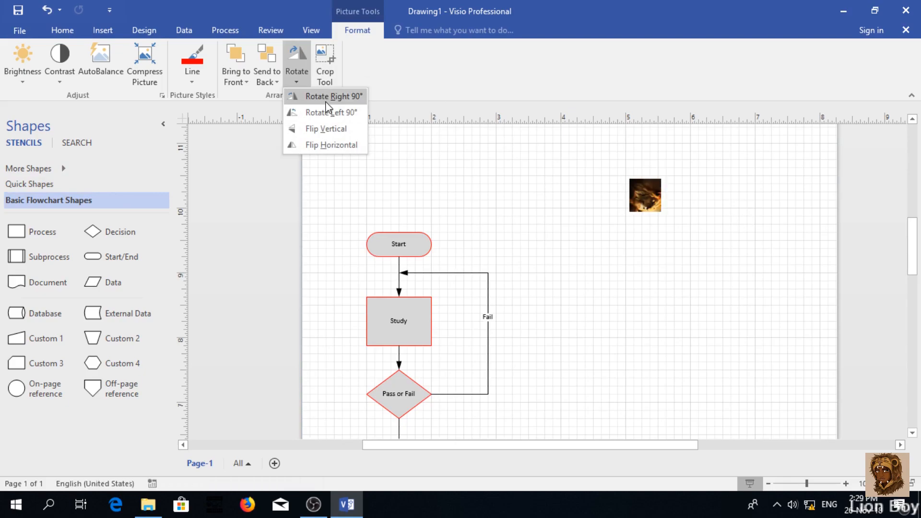
click(332, 92)
click(298, 56)
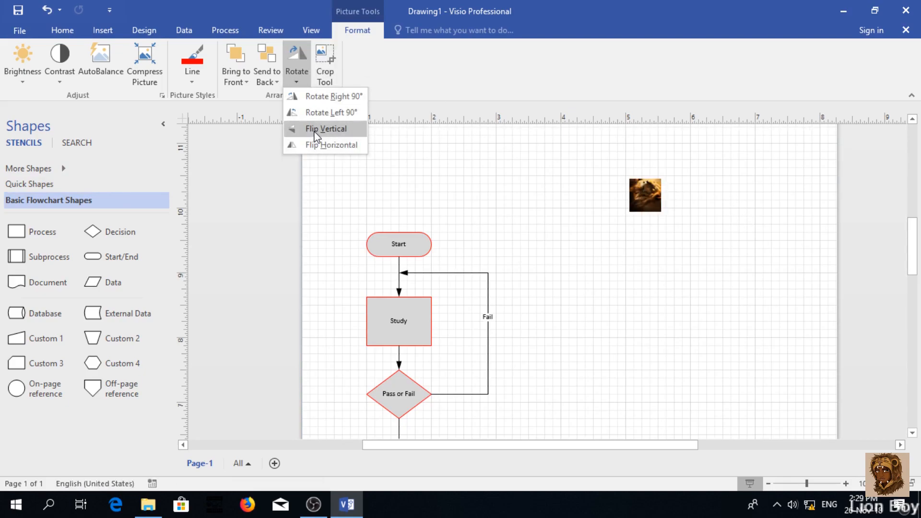
click(316, 128)
click(559, 187)
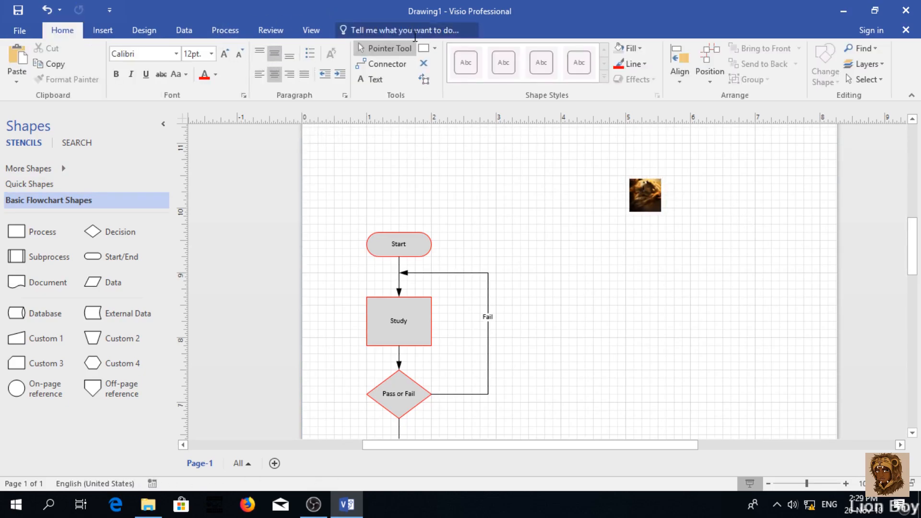
- Rotate the flipped lion picture left 90°
click(647, 213)
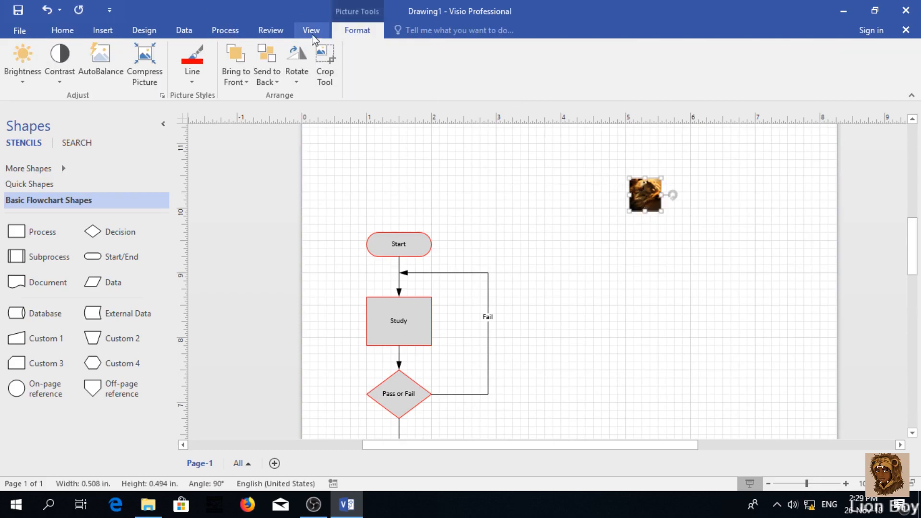
click(301, 67)
click(303, 71)
click(298, 63)
click(307, 113)
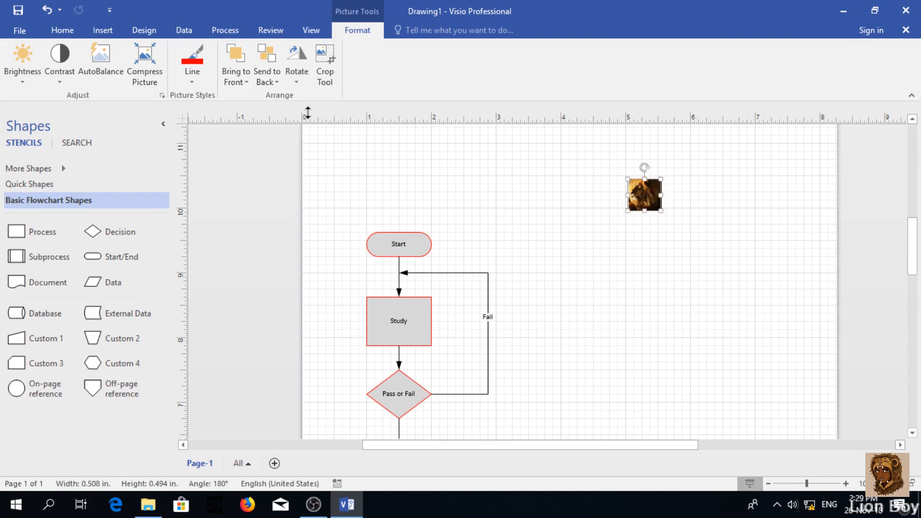
- Move the rotated lion picture slightly upward on the page
click(573, 225)
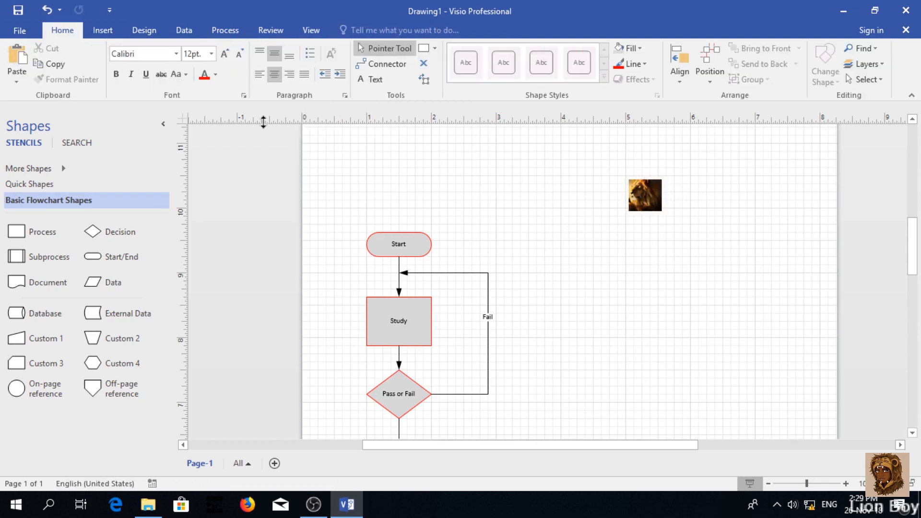
drag(655, 205, 659, 177)
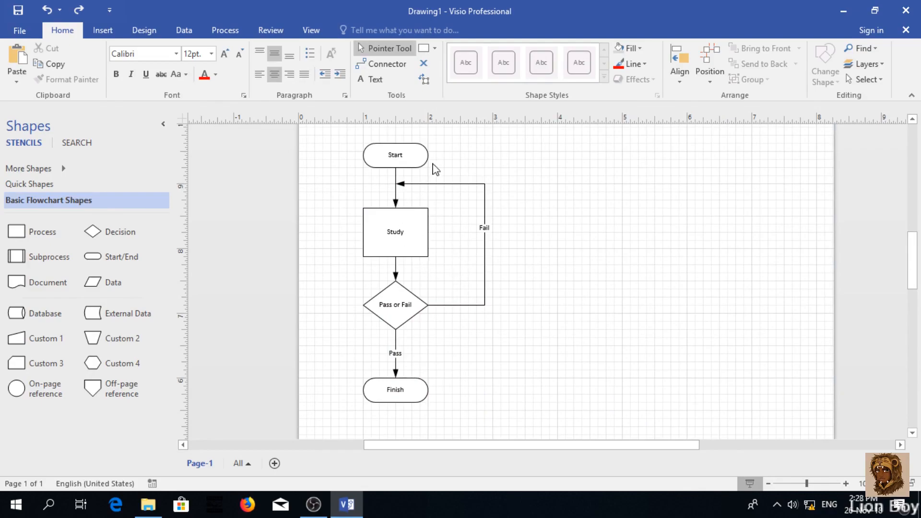
- Apply a red outline to the Start, Study, Pass or Fail and Finish shapes
click(403, 148)
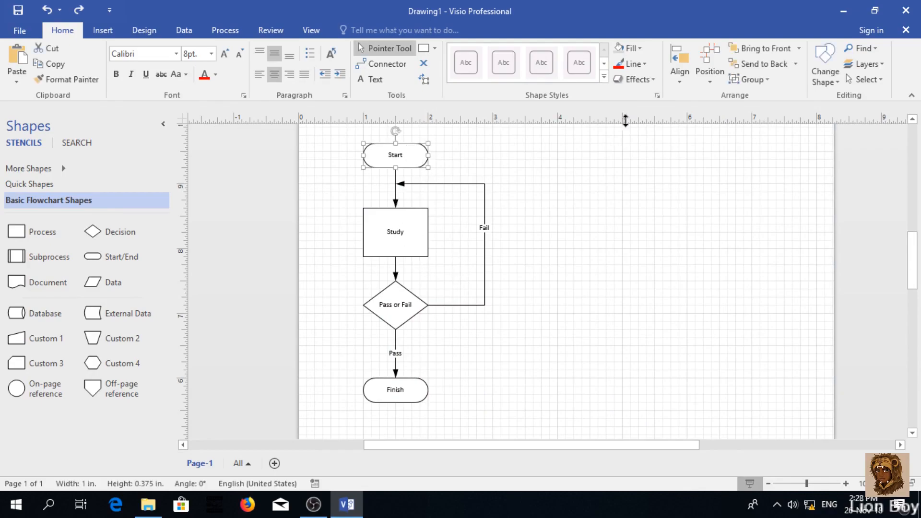
click(619, 64)
click(413, 242)
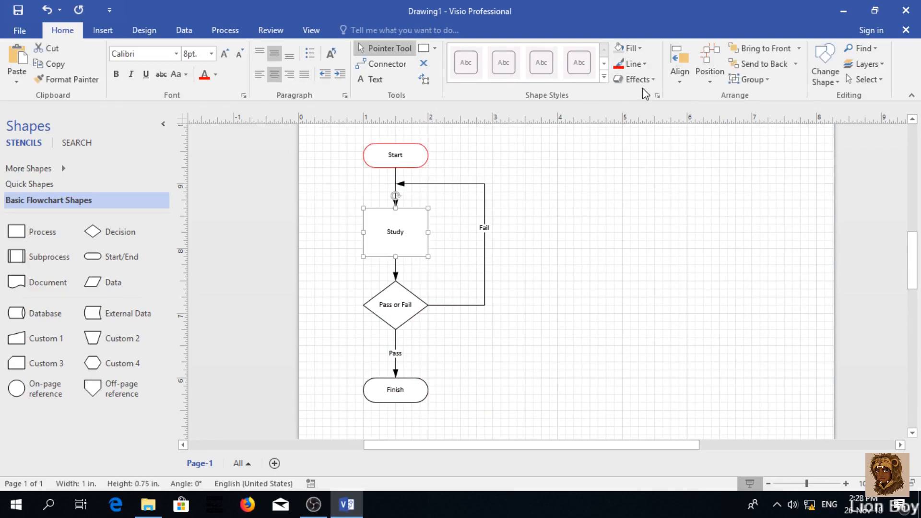
click(619, 64)
click(396, 304)
click(619, 64)
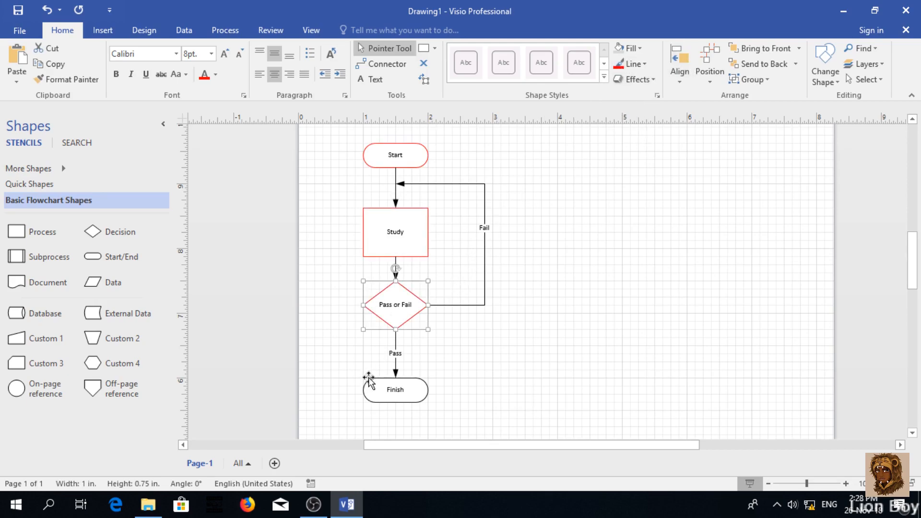
click(396, 397)
click(619, 64)
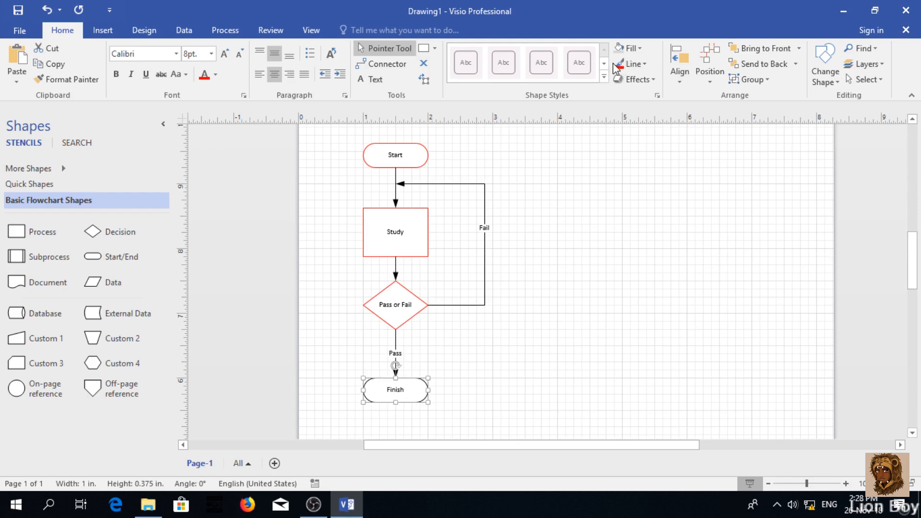
- Fill the Start, Study, Pass or Fail and Finish shapes with light grey from the theme colors
click(402, 163)
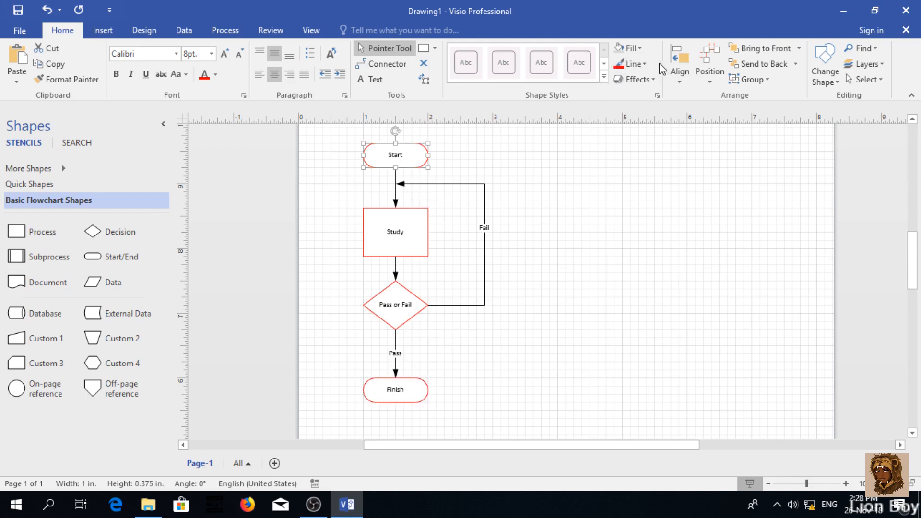
click(640, 48)
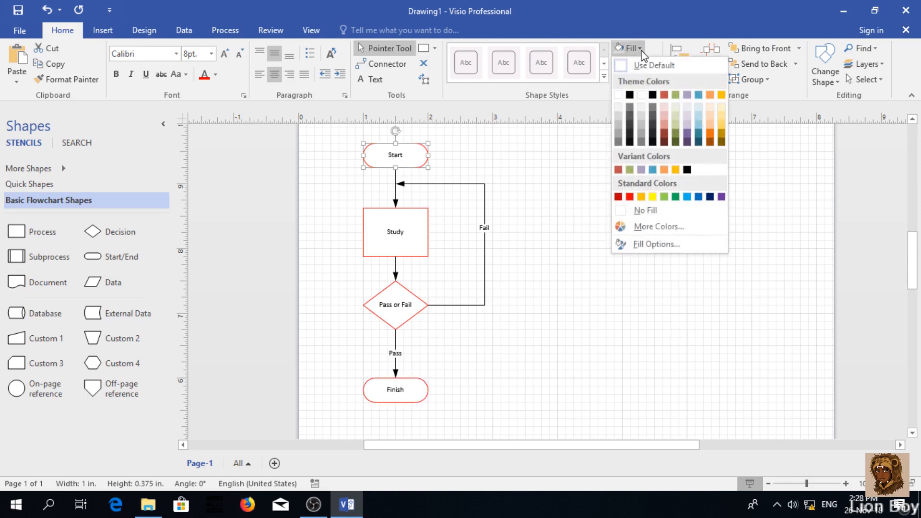
click(628, 117)
click(415, 238)
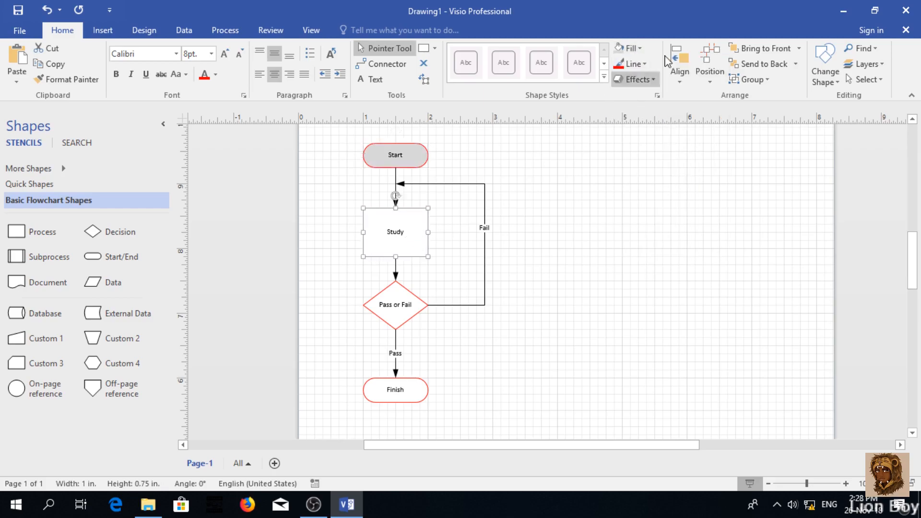
click(618, 50)
click(408, 301)
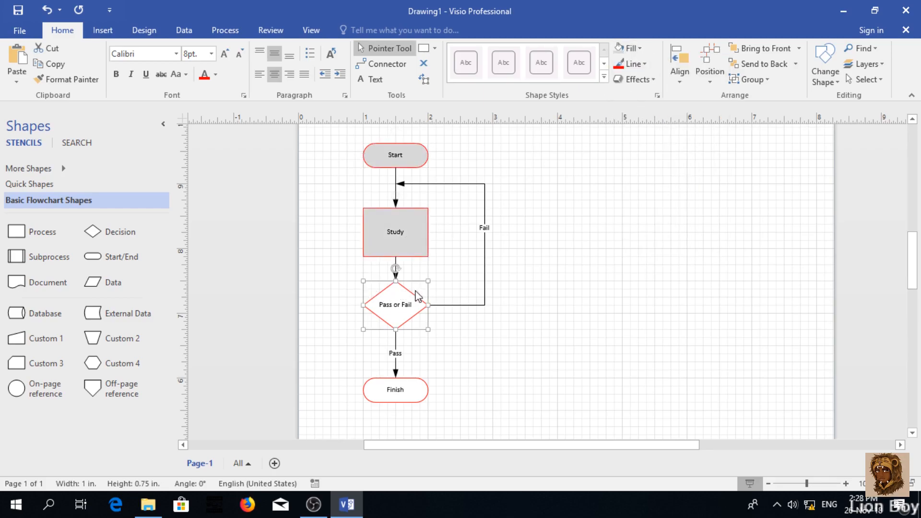
click(623, 50)
click(409, 391)
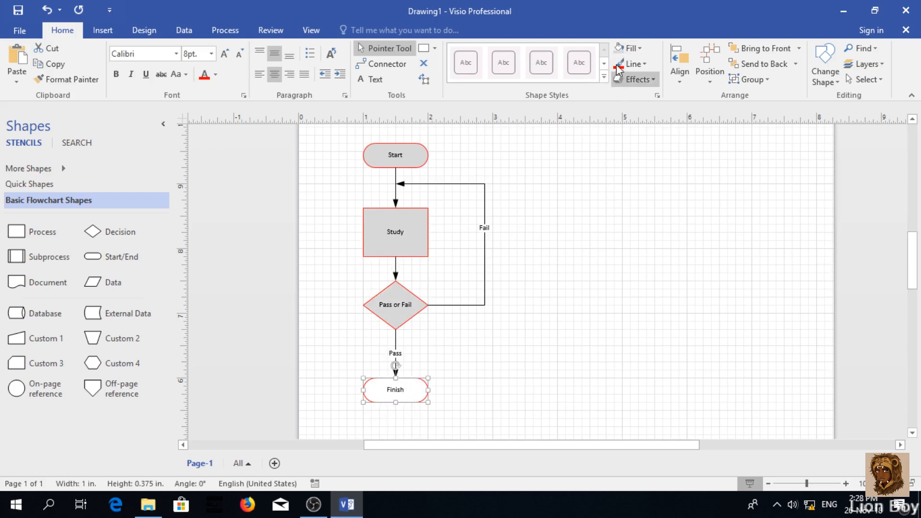
click(621, 49)
click(516, 391)
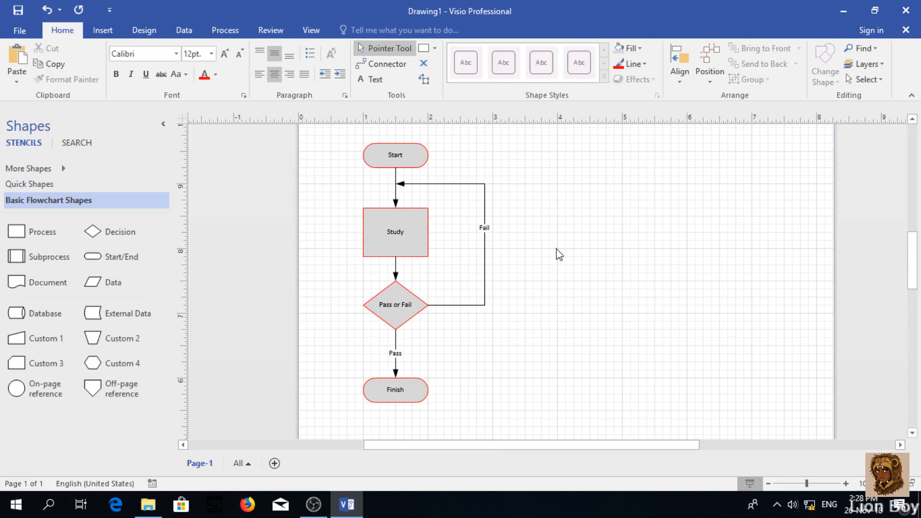
- Insert the king-lion-of-africa picture from the Downloads folder and place it in the page's upper right area, above the flowchart
scroll(585, 259, up, 1)
scroll(585, 261, down, 1)
scroll(582, 264, down, 1)
scroll(596, 254, up, 1)
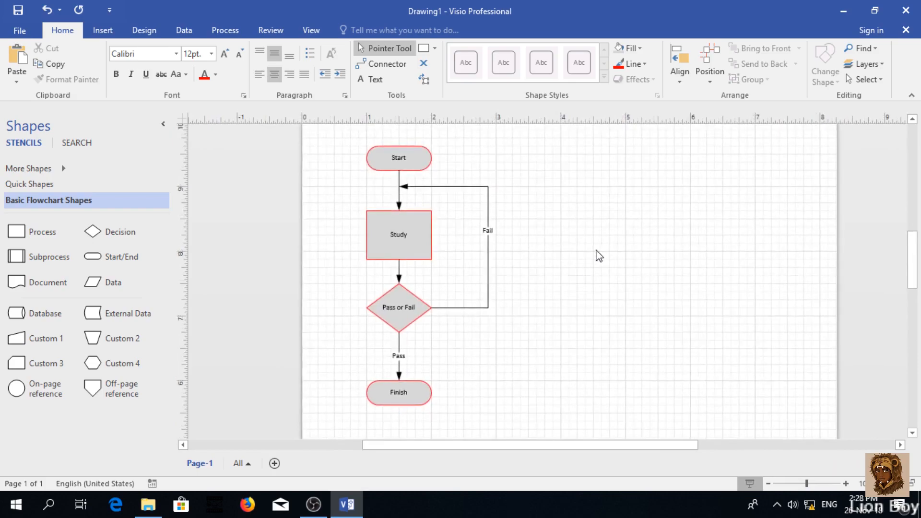
scroll(596, 255, up, 2)
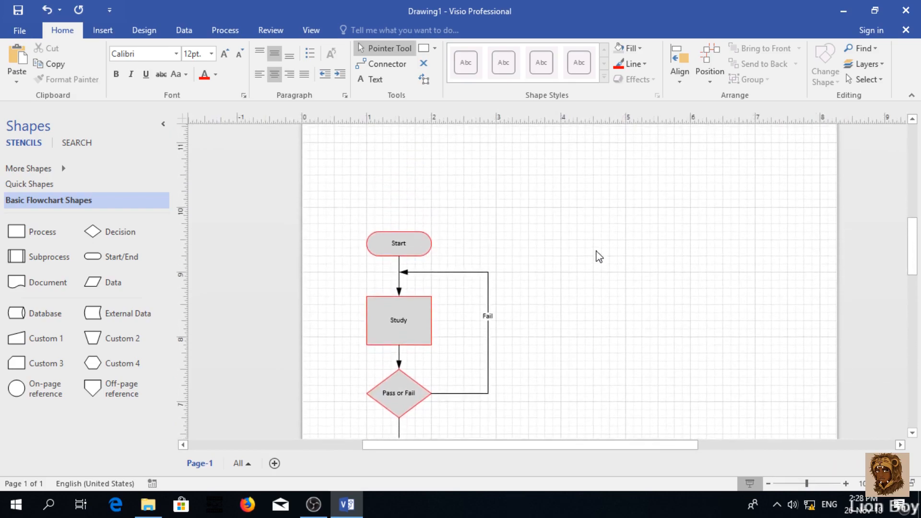
click(103, 31)
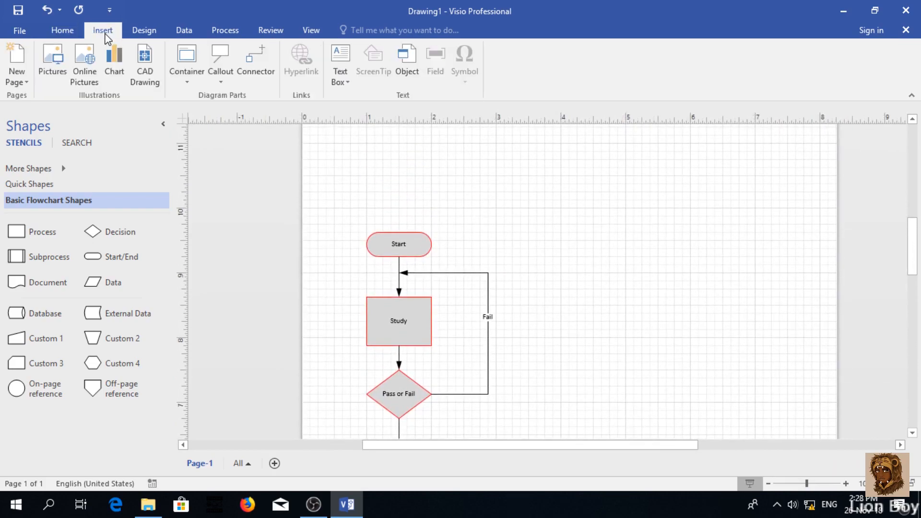
click(51, 62)
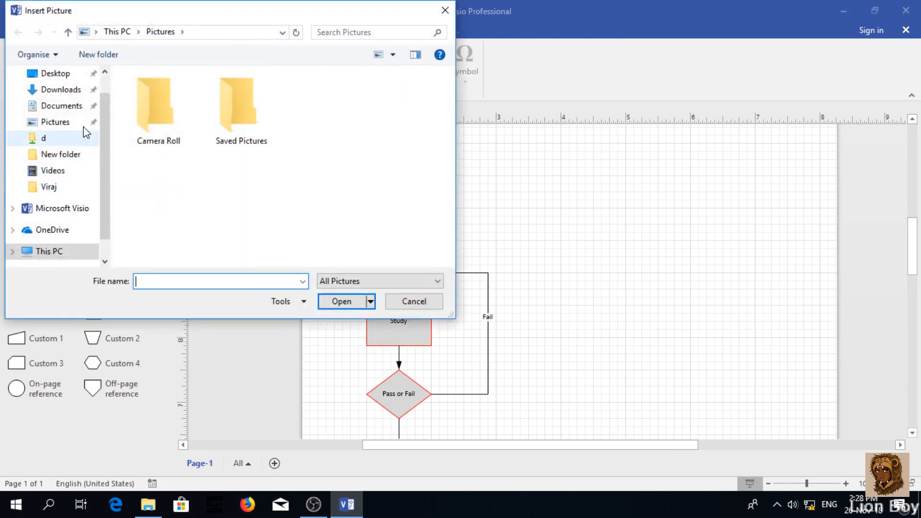
click(72, 91)
double_click(240, 196)
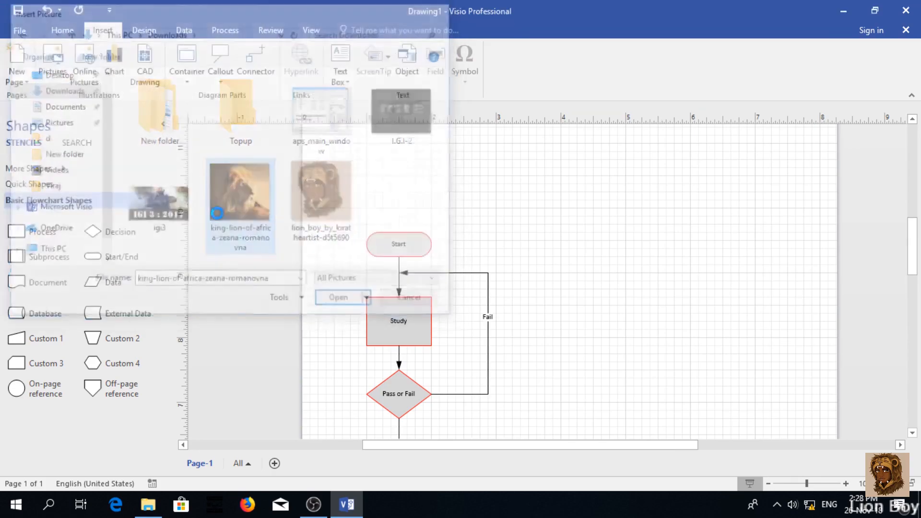
drag(567, 274, 680, 163)
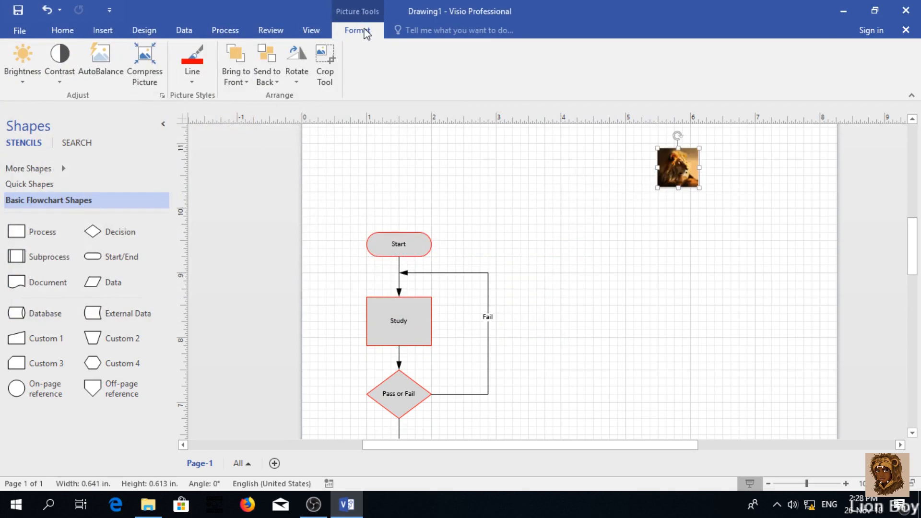
- Set the lion picture's brightness to Normal and preview its contrast presets without applying one
click(22, 59)
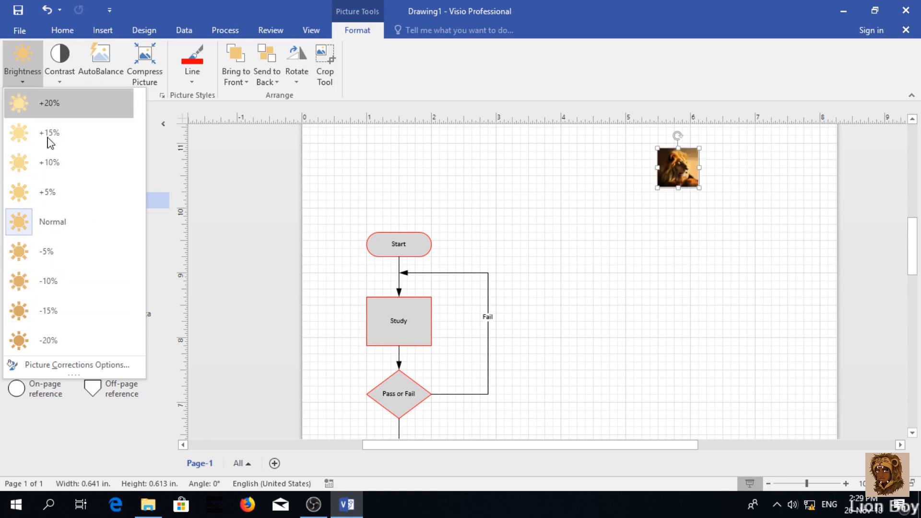
click(50, 221)
click(61, 73)
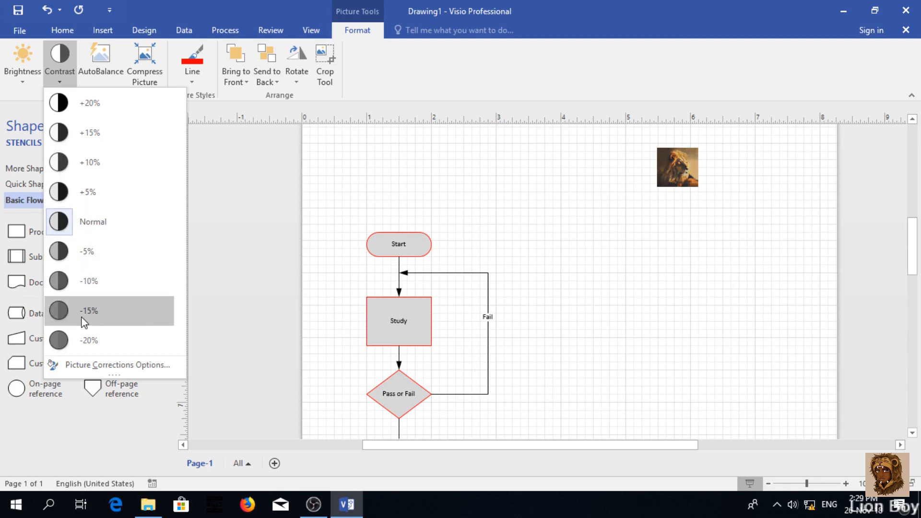
click(556, 184)
- Shift the lion picture slightly down and to the left, and crop it to about 0.51 by 0.49 in
drag(686, 177, 651, 193)
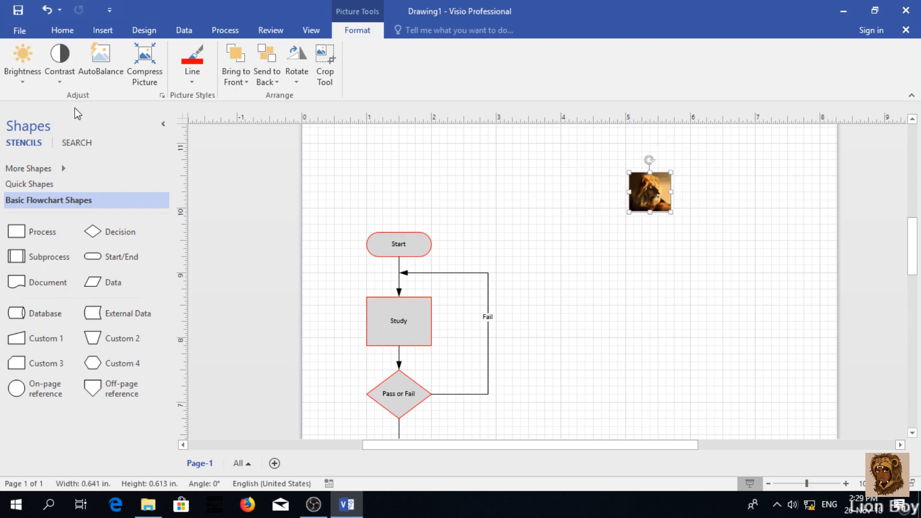
click(325, 63)
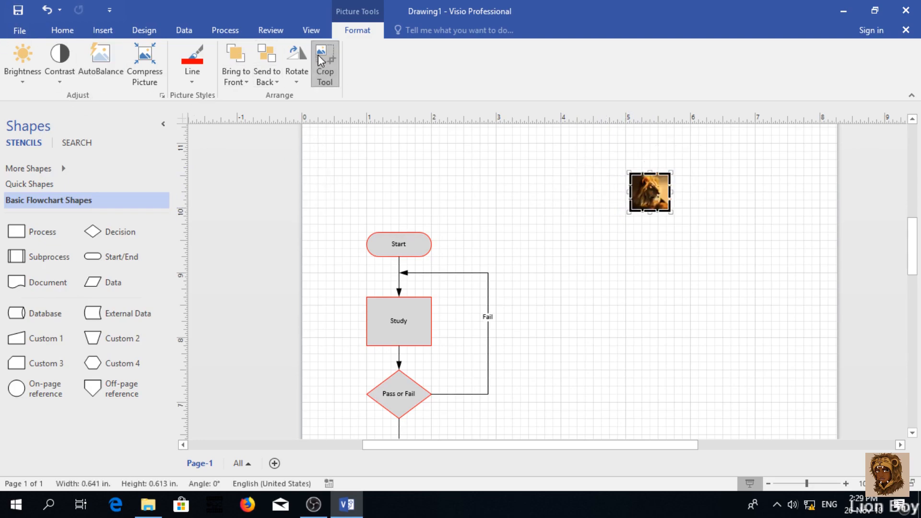
drag(651, 174, 662, 195)
click(692, 211)
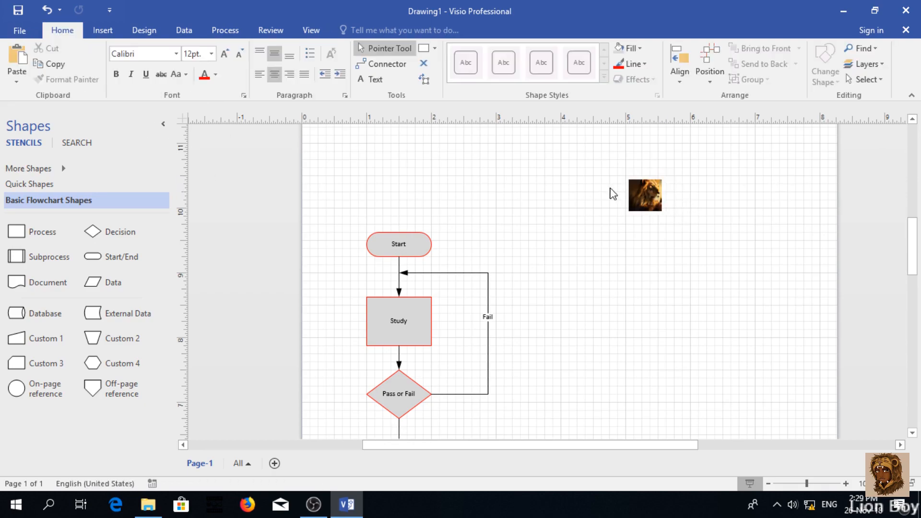
- Rotate the cropped lion picture right 90° and flip it vertically
click(649, 197)
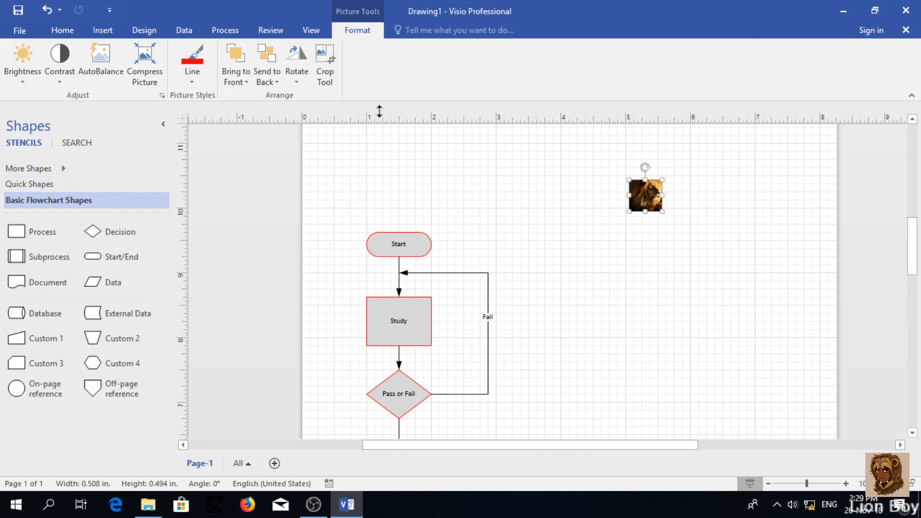
click(302, 59)
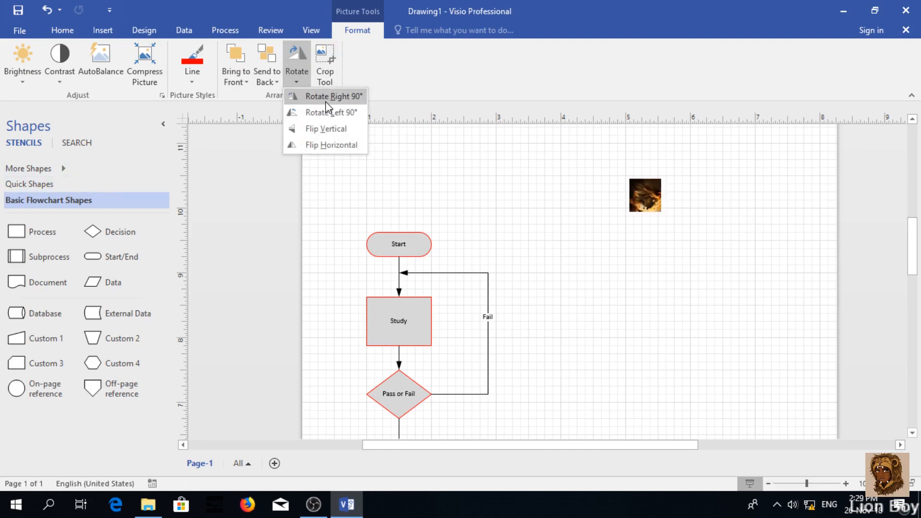
click(317, 94)
click(297, 62)
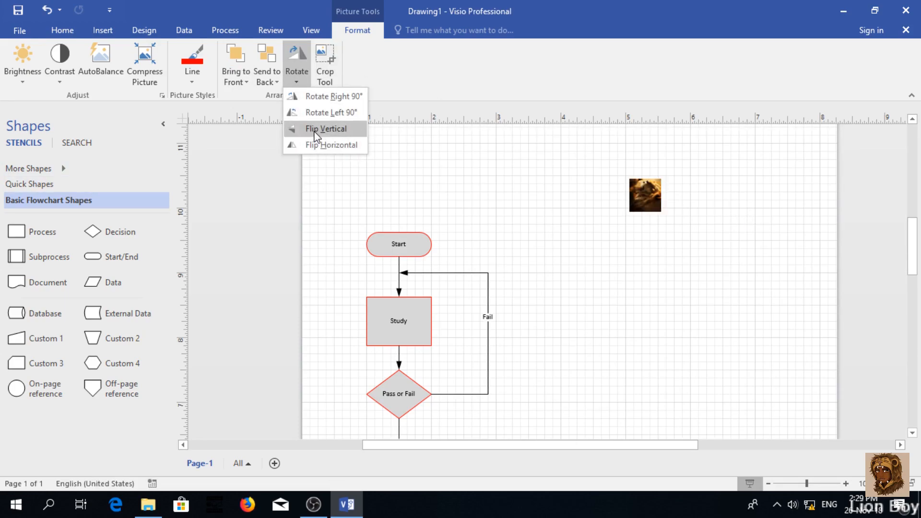
click(320, 128)
click(561, 189)
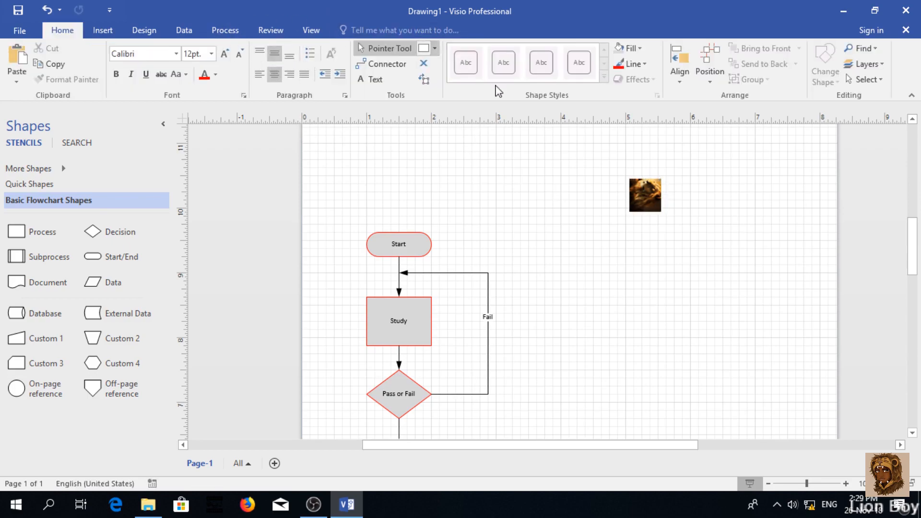
- Rotate the flipped lion picture left 90°
click(655, 199)
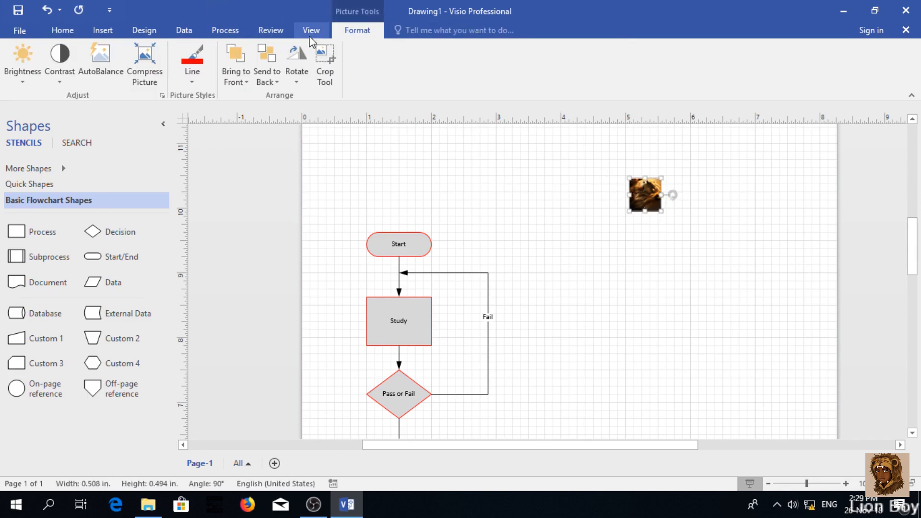
click(297, 59)
click(302, 70)
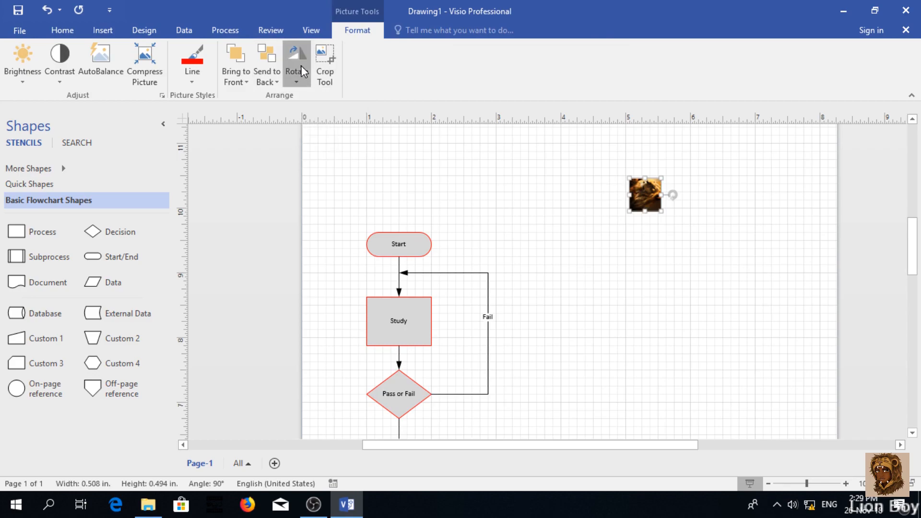
click(301, 65)
click(308, 111)
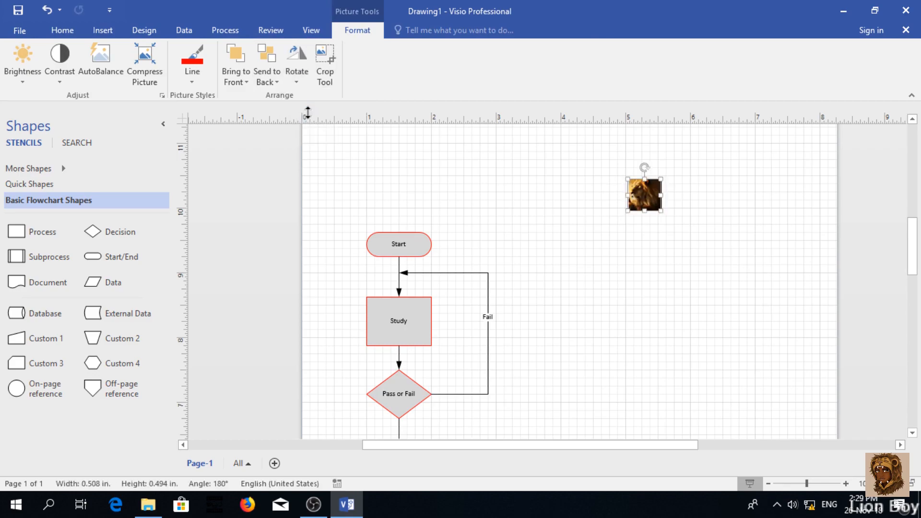
- Move the lion picture a little higher on the page
click(572, 224)
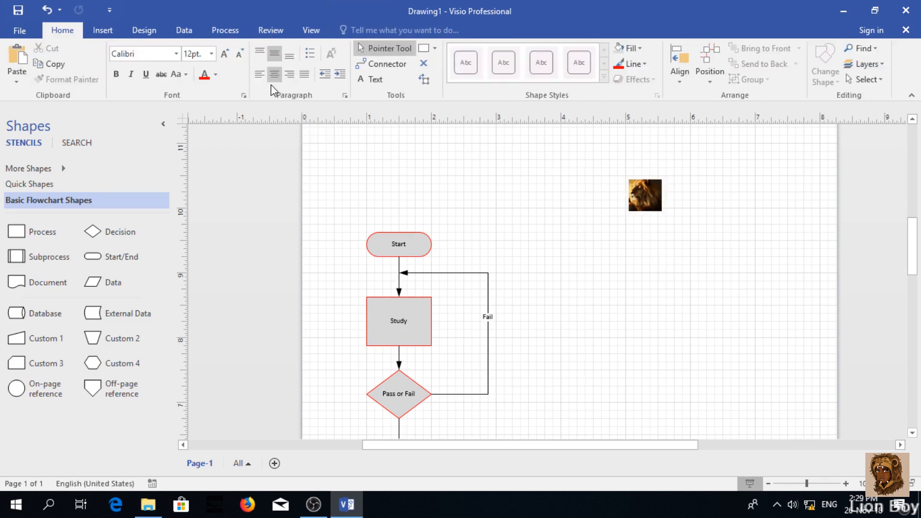
drag(656, 207, 538, 177)
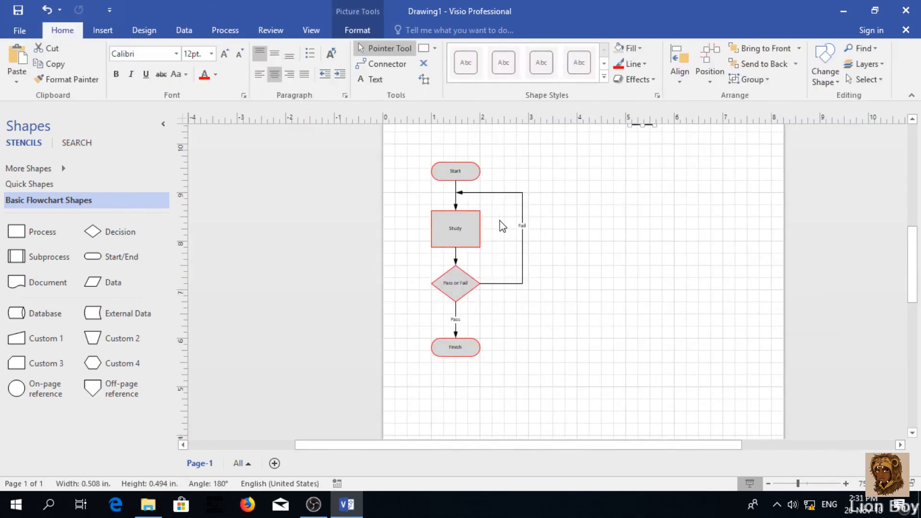
- Draw a wide rectangle on the empty area of the page, well to the right of the flowchart
click(434, 48)
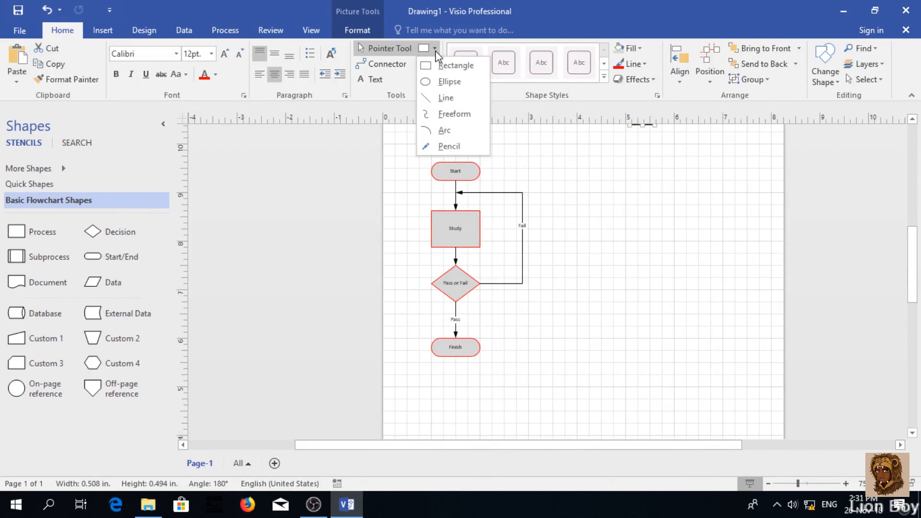
click(441, 66)
drag(677, 189, 711, 193)
- Draw a circle about 0.56 in in diameter with the Ellipse tool just below the new rectangle
click(434, 49)
click(444, 82)
drag(674, 205, 702, 232)
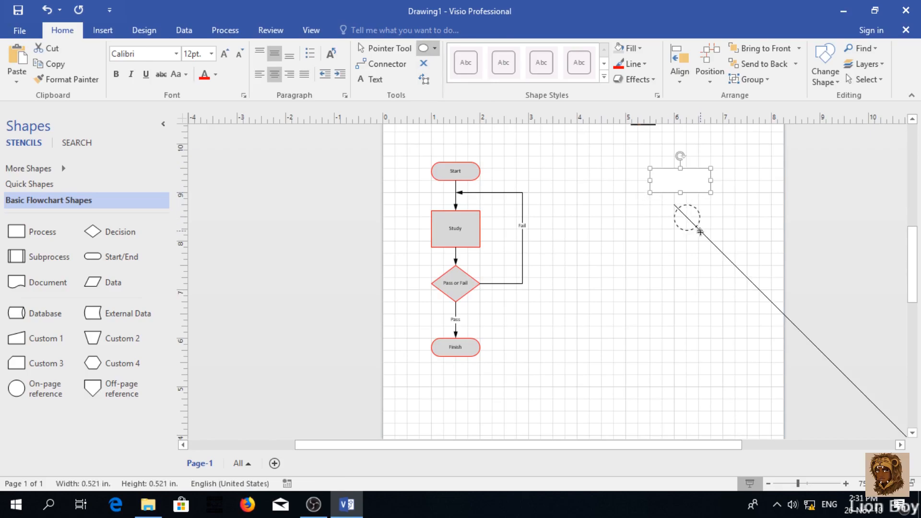
- Draw two freeform curves from the rectangle's lower corners down toward the circle, one on each side
click(435, 48)
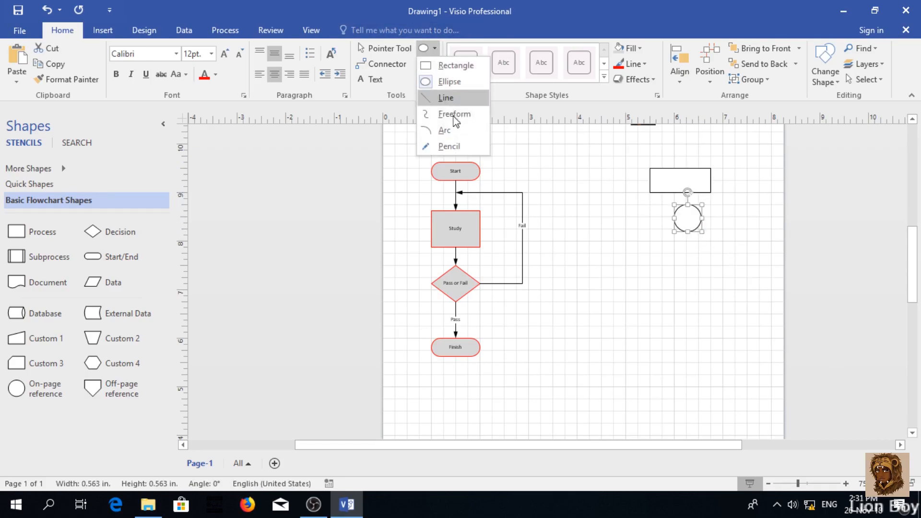
click(454, 114)
mouse_move(649, 193)
mouse_down()
mouse_move(667, 242)
mouse_move(682, 232)
mouse_up()
mouse_move(709, 193)
mouse_down()
mouse_move(719, 240)
mouse_move(695, 230)
mouse_up()
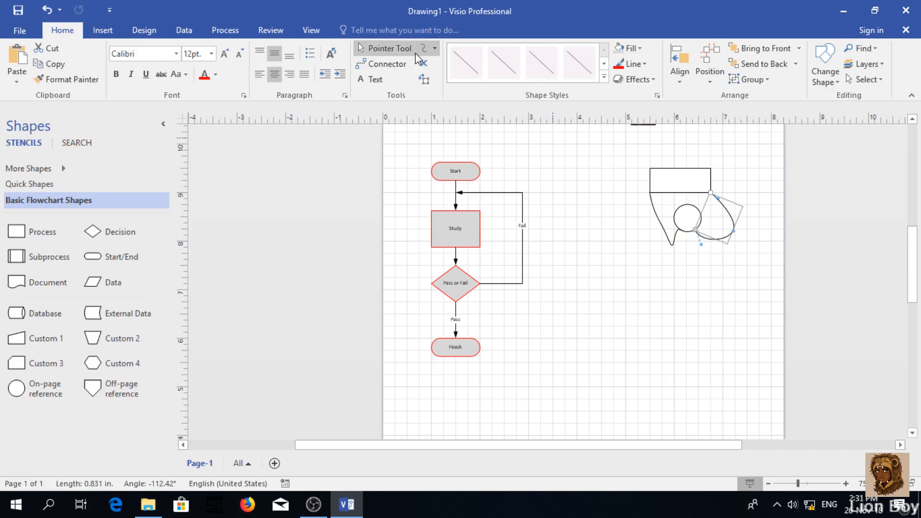
- Draw a downward-bulging arc about 1 in wide and 0.55 in high below the circle, between the two freeform curves
click(434, 54)
click(450, 128)
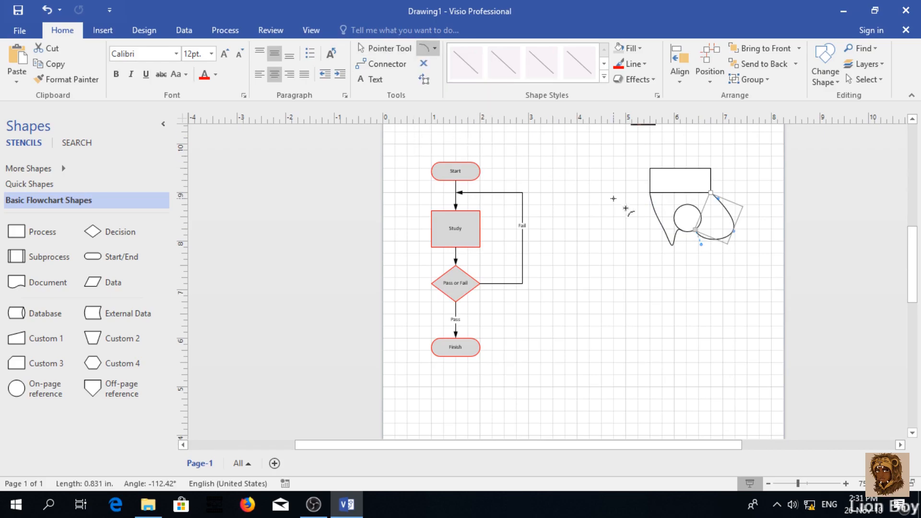
drag(673, 248, 720, 241)
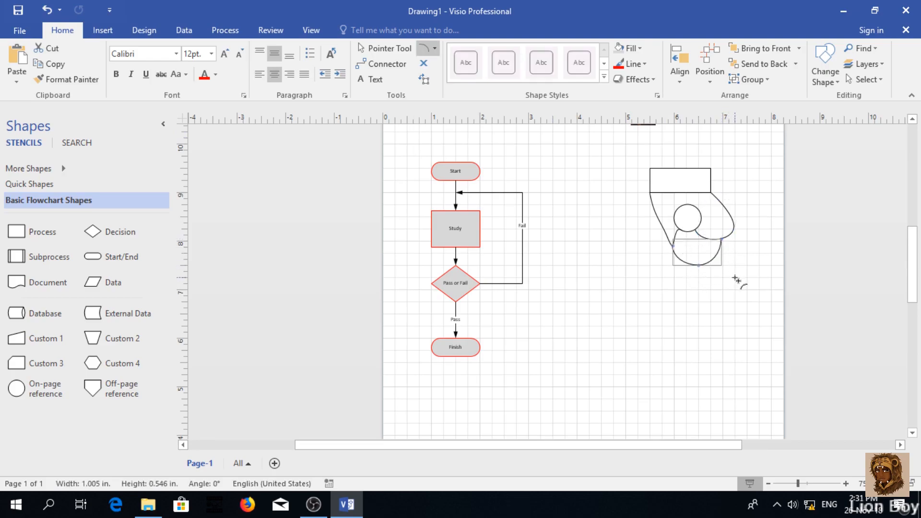
click(424, 49)
click(435, 49)
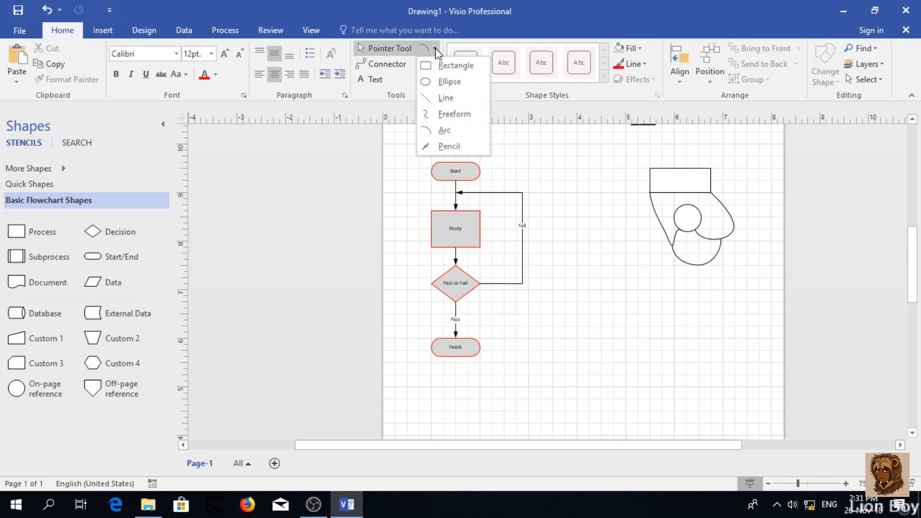
click(461, 33)
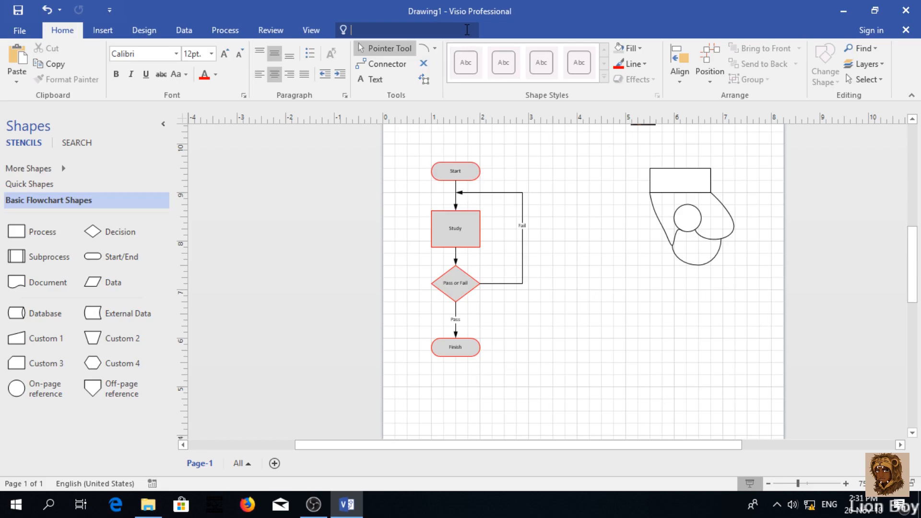
click(340, 202)
- Select all the shapes of the drawn figure beside the flowchart and create a new stencil in US units
mouse_move(765, 313)
mouse_down()
mouse_move(699, 257)
mouse_move(636, 151)
mouse_up()
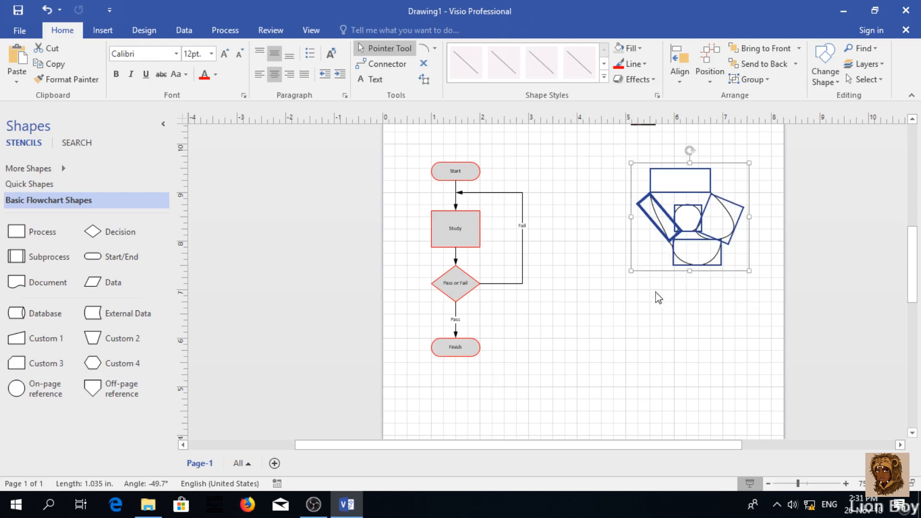
click(35, 170)
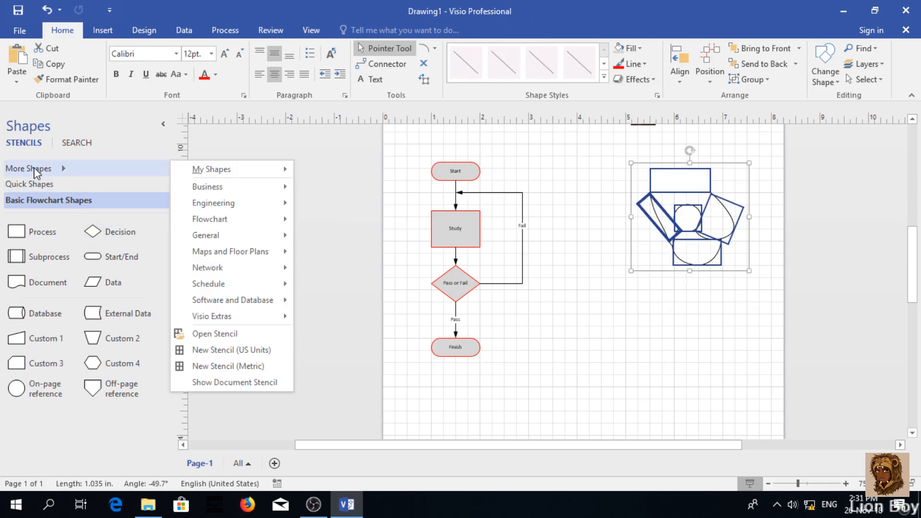
click(235, 351)
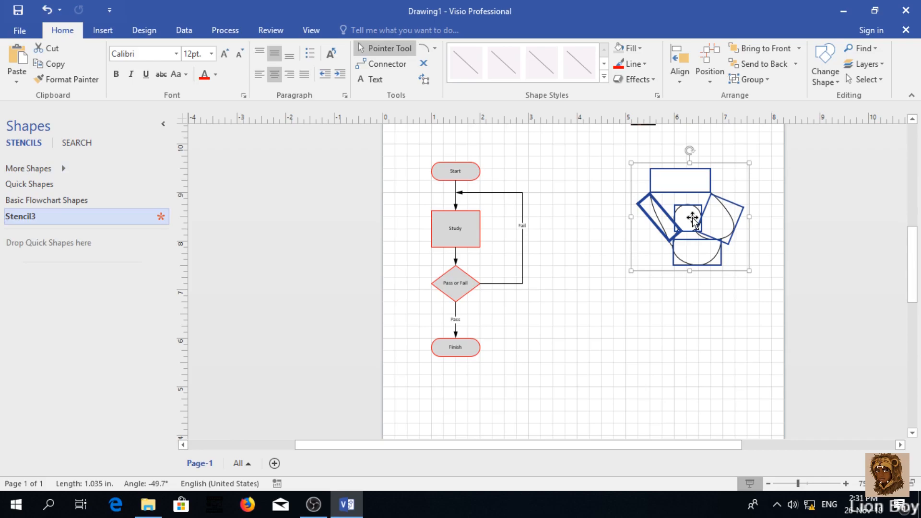
- Float the new stencil over the page, move the selected figure into it as a master shape, and dock the stencil again
drag(43, 225, 596, 357)
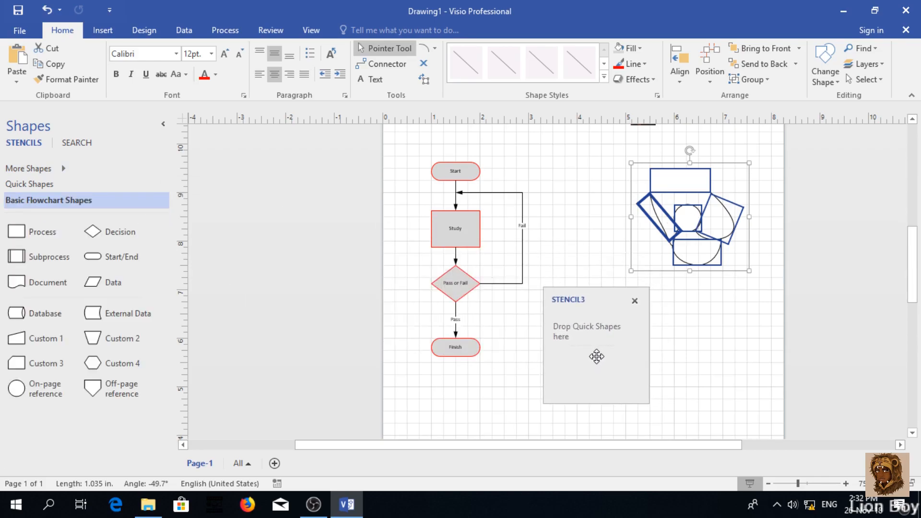
drag(687, 194, 597, 352)
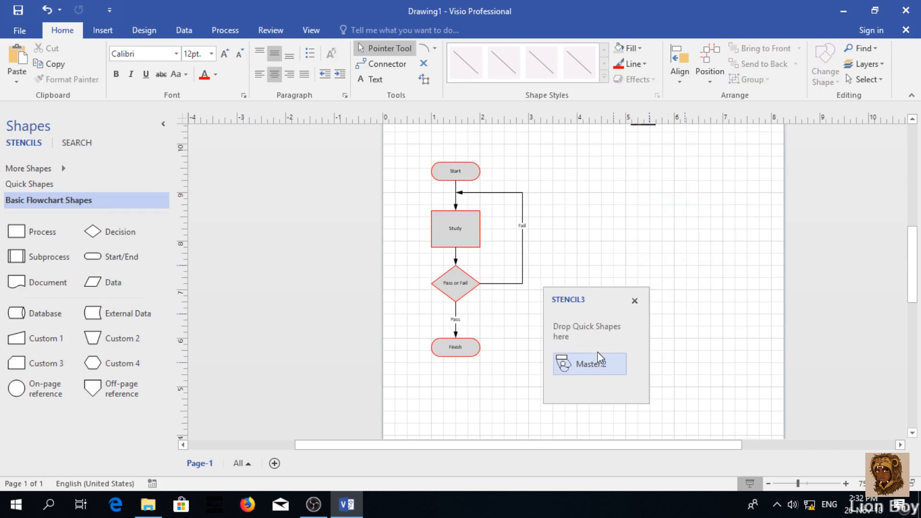
drag(606, 300, 38, 228)
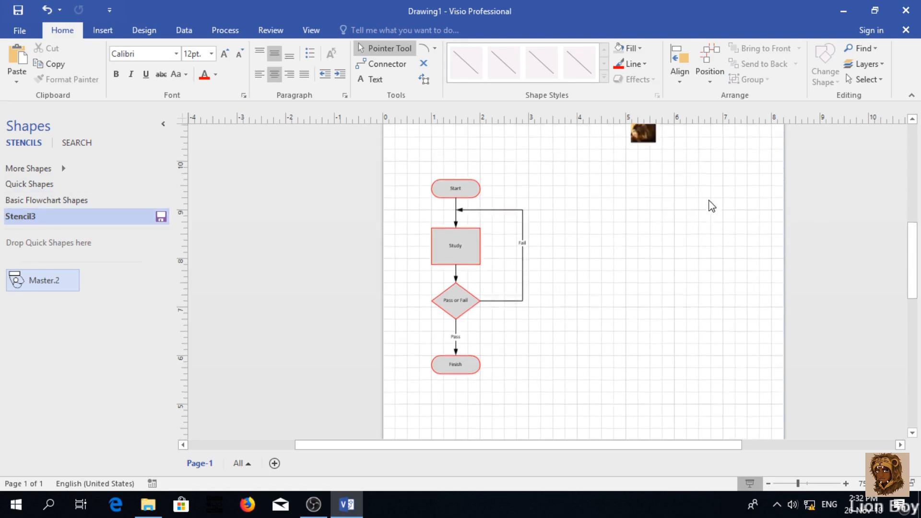
- Place three copies of the custom master shape on the page, two right of the flowchart and one diagonally below Finish
drag(24, 283, 617, 200)
click(367, 300)
drag(17, 282, 642, 319)
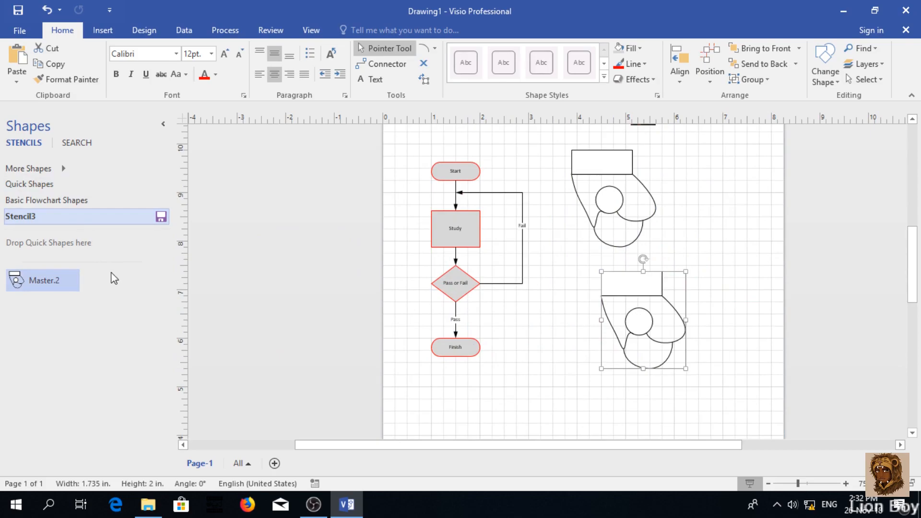
drag(45, 280, 555, 394)
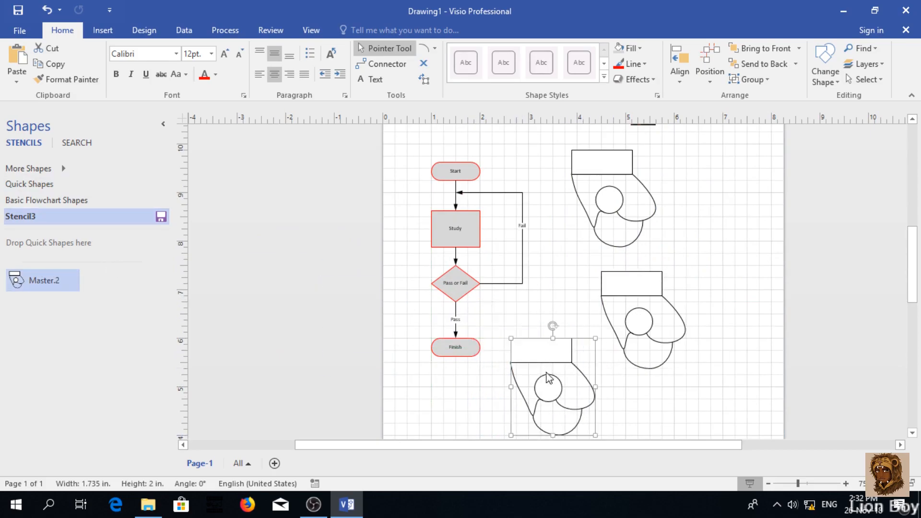
scroll(523, 279, down, 3)
click(523, 279)
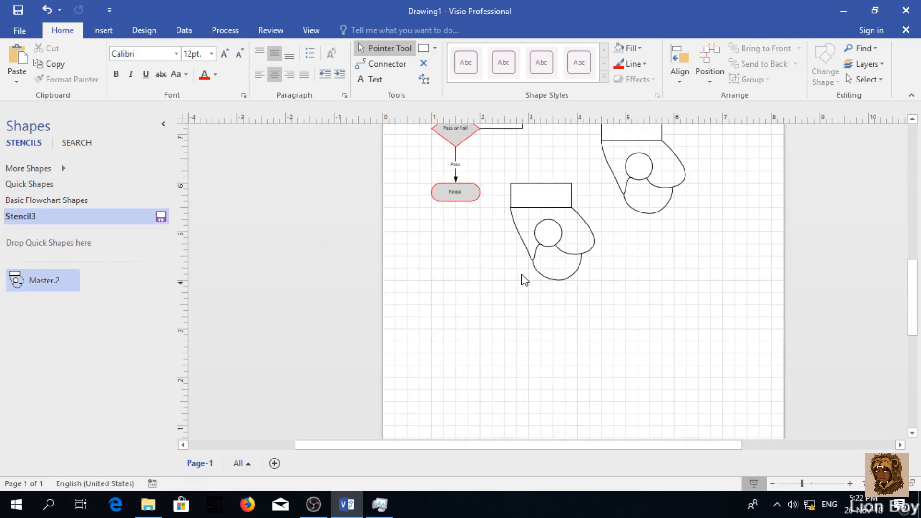
- Draw a rectangle about 1.875 in wide and 1 in high in the empty area below the flowchart
click(434, 48)
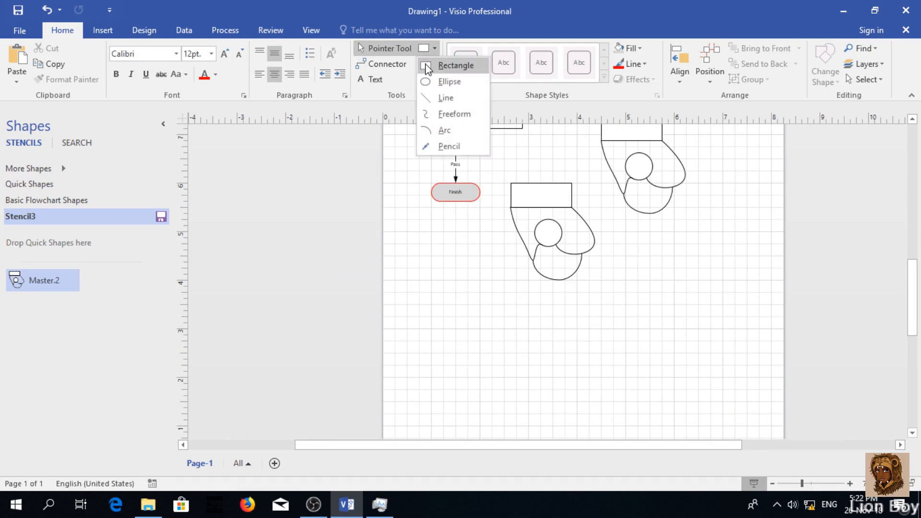
click(425, 65)
mouse_move(437, 311)
mouse_down()
mouse_move(465, 339)
mouse_move(530, 360)
mouse_up()
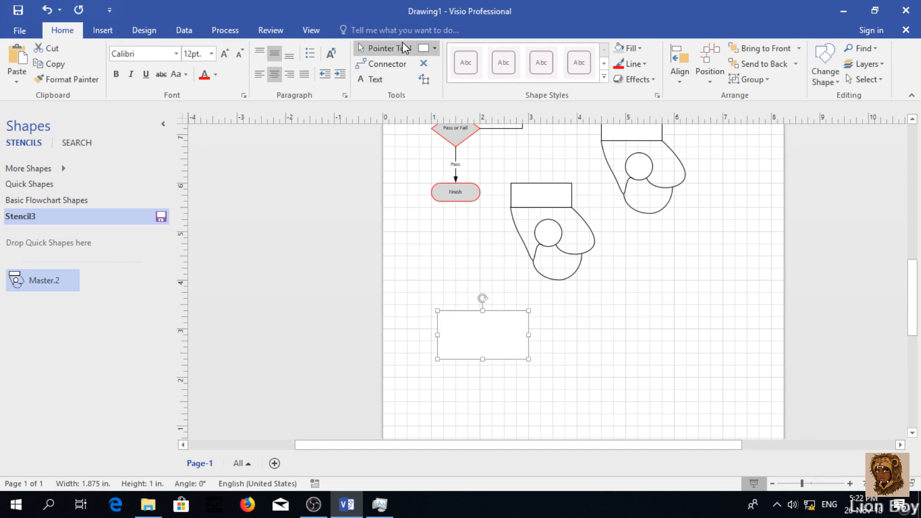
click(435, 49)
click(441, 67)
drag(556, 334, 462, 407)
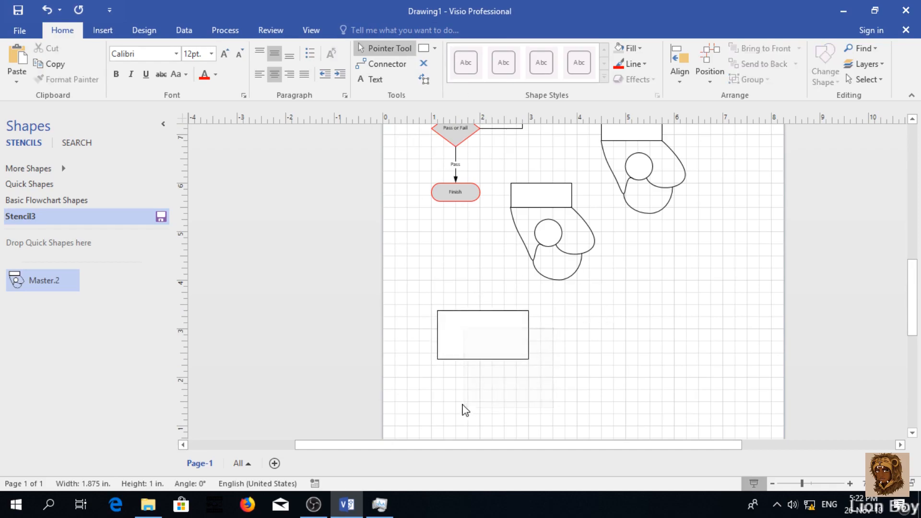
- Draw a second, wider rectangle that overlaps the lower-right corner of the first one
click(431, 50)
drag(492, 389, 613, 334)
click(570, 342)
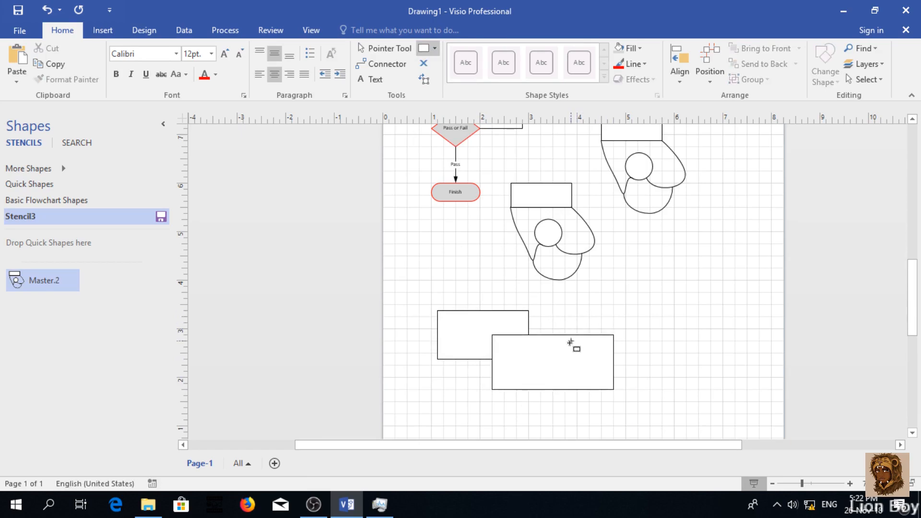
- Bring the smaller rectangle in front of the wider one and deselect it
click(400, 48)
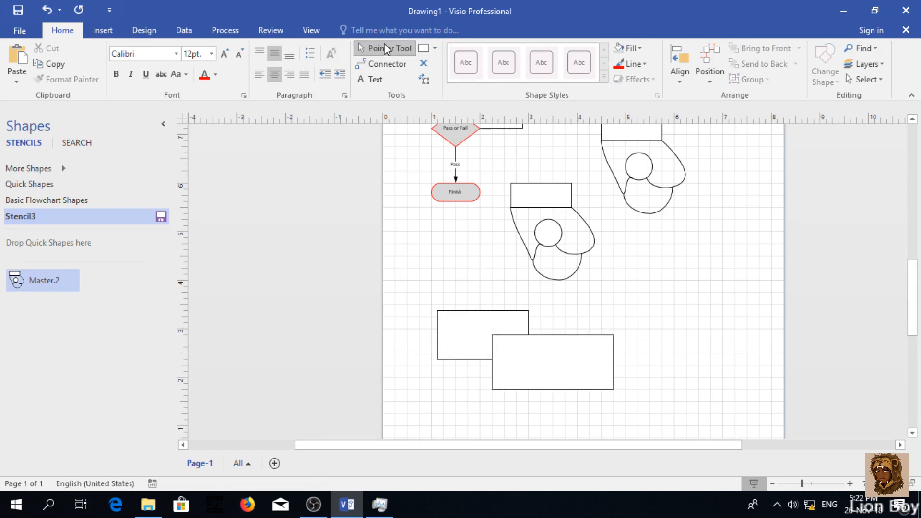
click(486, 328)
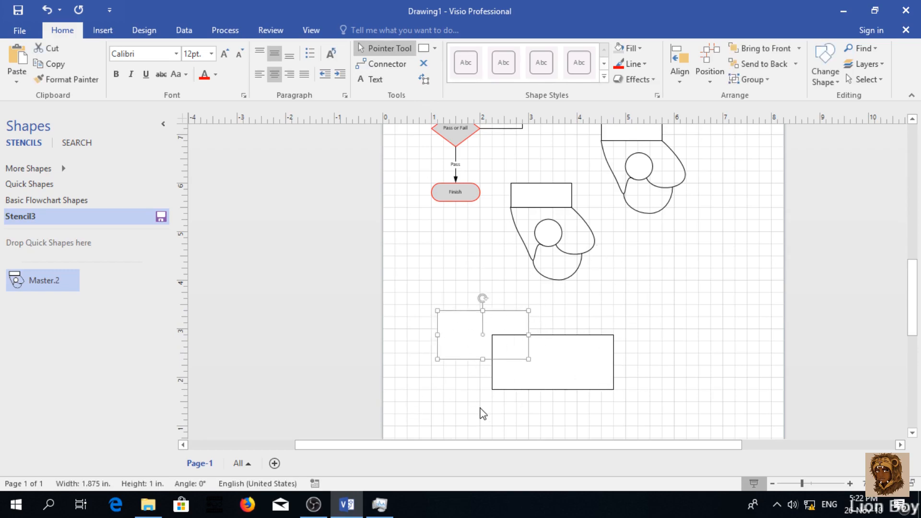
click(750, 51)
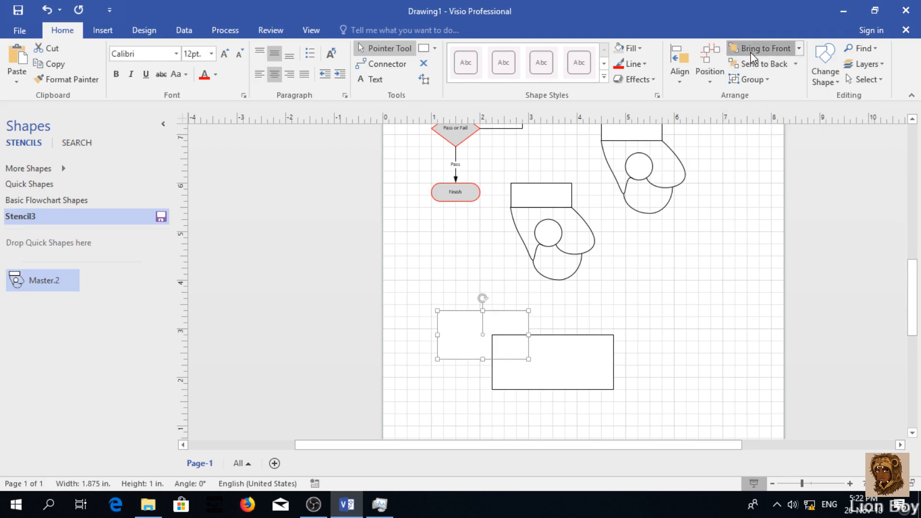
click(669, 307)
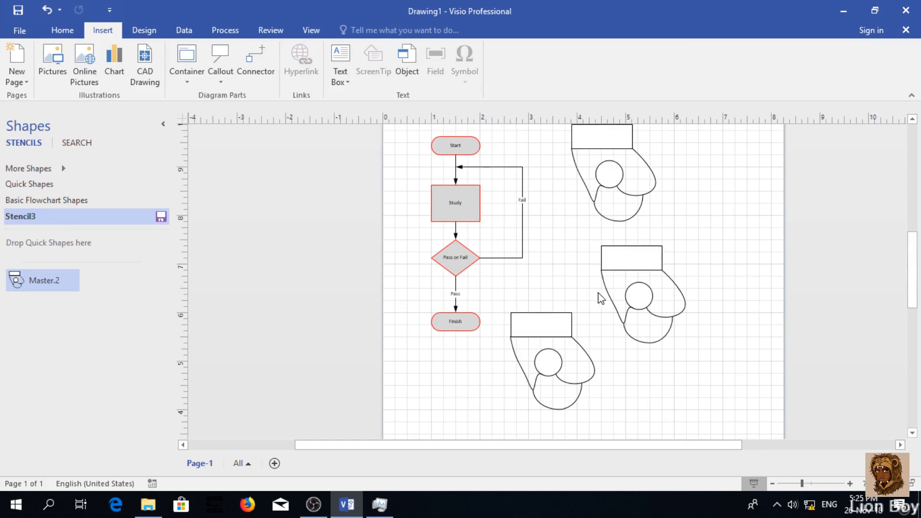
- Insert a column chart on the page, make its editing frame smaller, and return to the drawing
scroll(489, 256, down, 2)
scroll(535, 273, up, 5)
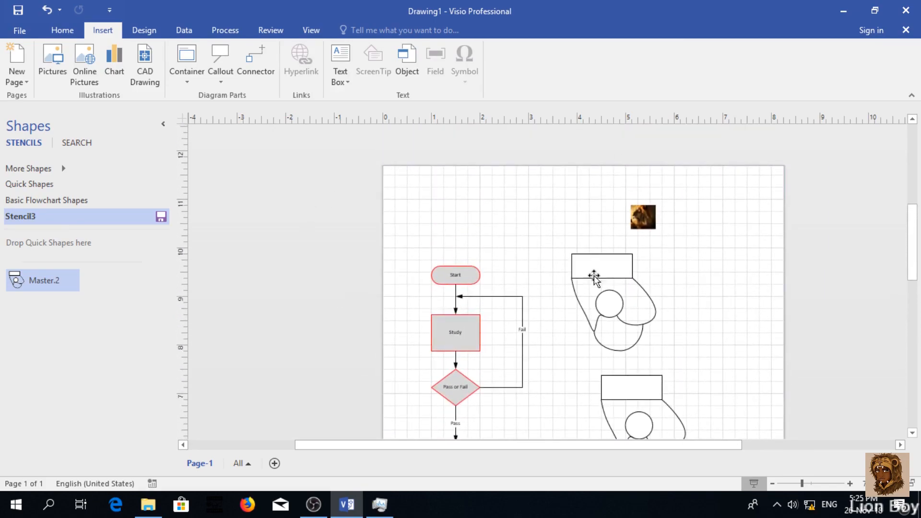
scroll(591, 288, down, 3)
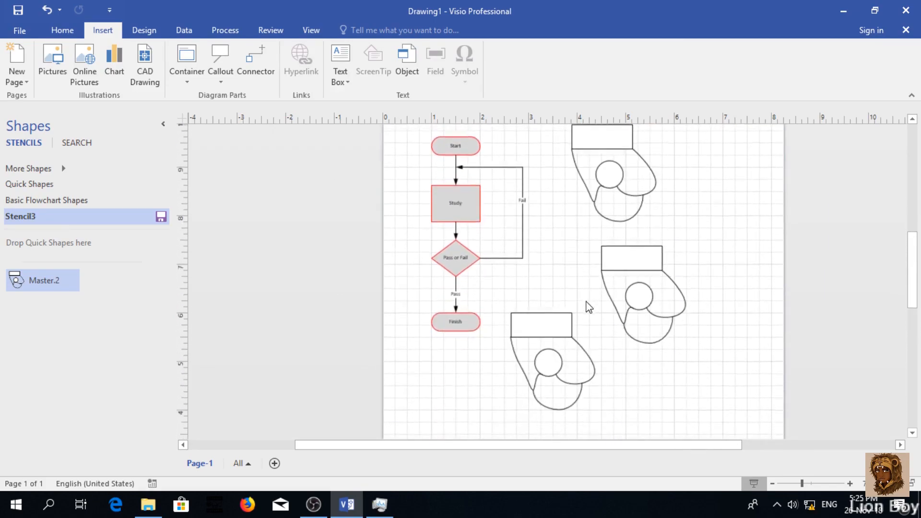
click(63, 30)
click(107, 30)
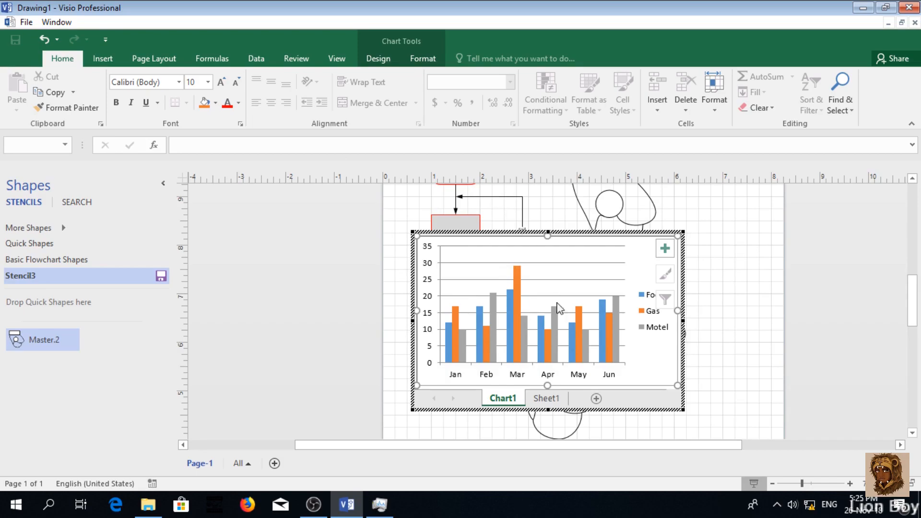
click(697, 285)
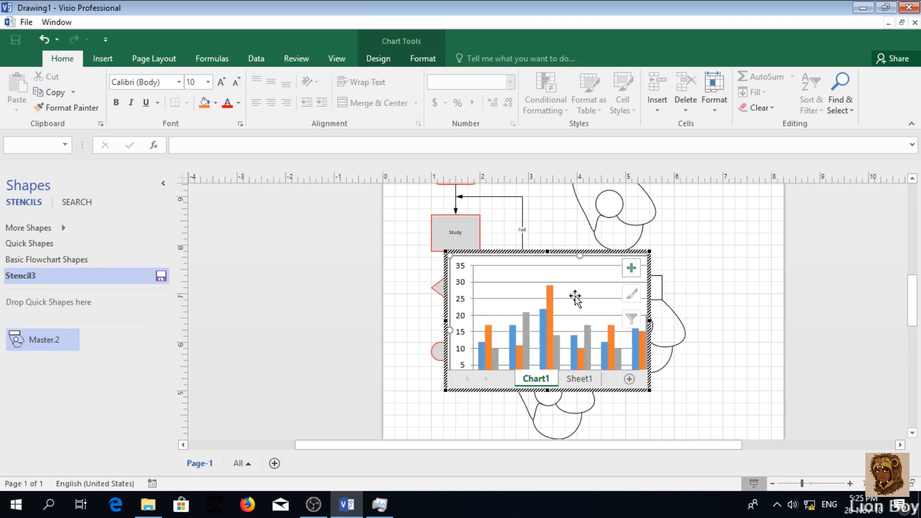
click(764, 304)
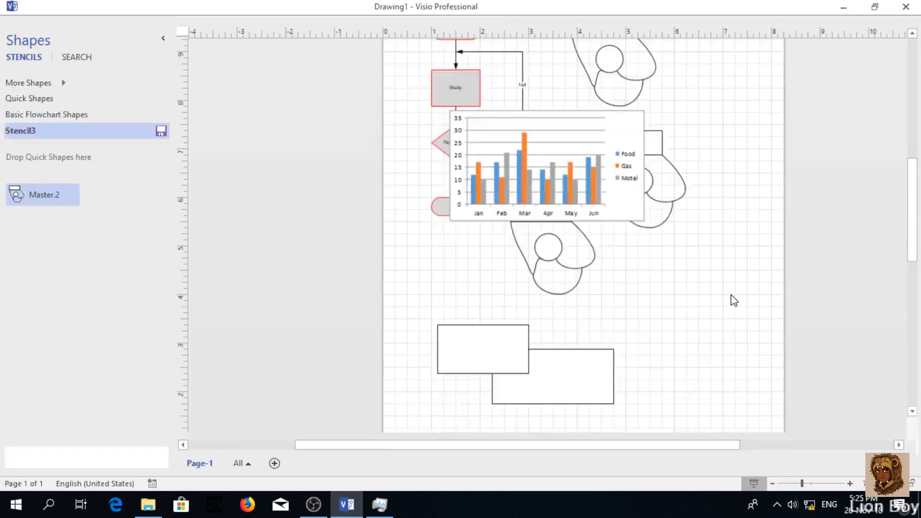
- Shrink the chart and place it in the free space to the right of the lowest custom figure
click(548, 238)
drag(584, 236, 705, 352)
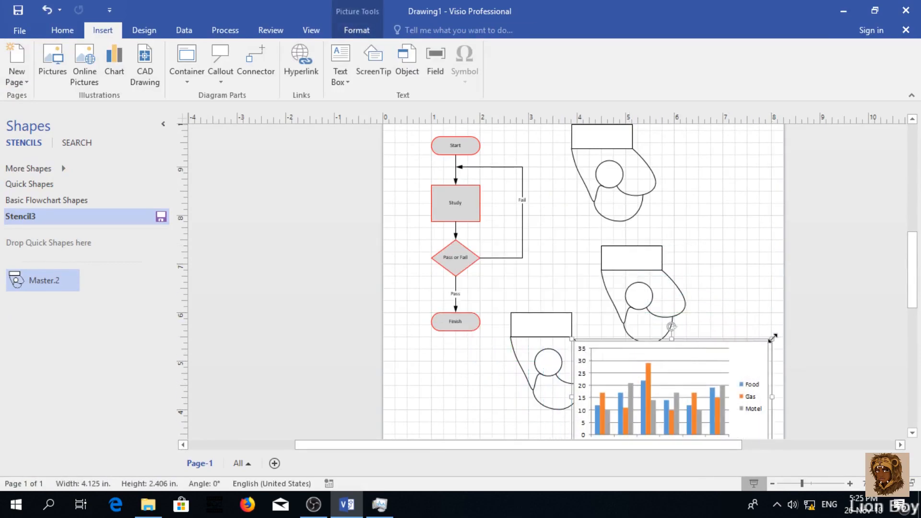
drag(772, 337, 723, 368)
drag(641, 402, 690, 214)
drag(770, 189, 680, 394)
click(754, 339)
scroll(713, 322, down, 3)
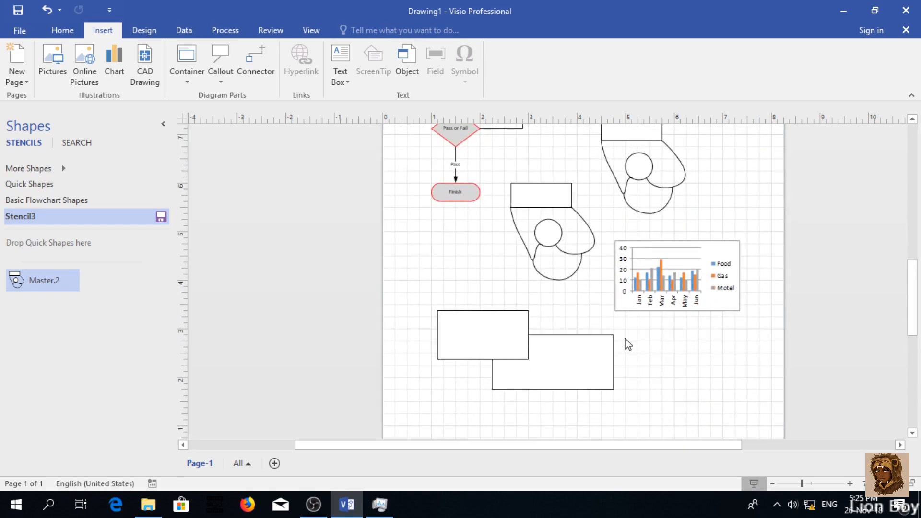
- Look over the Home, Insert, Design, Data, Process, Review and View command groups
scroll(622, 332, up, 5)
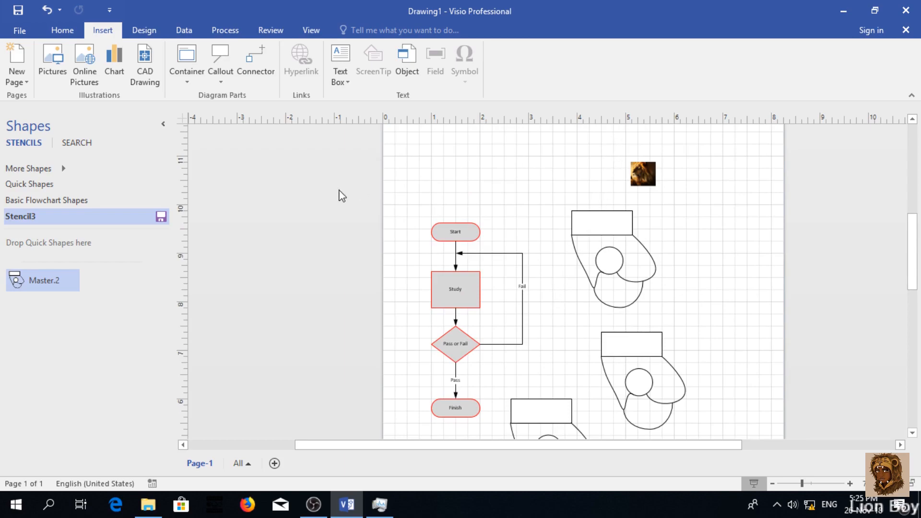
click(67, 31)
click(110, 37)
click(152, 30)
click(180, 32)
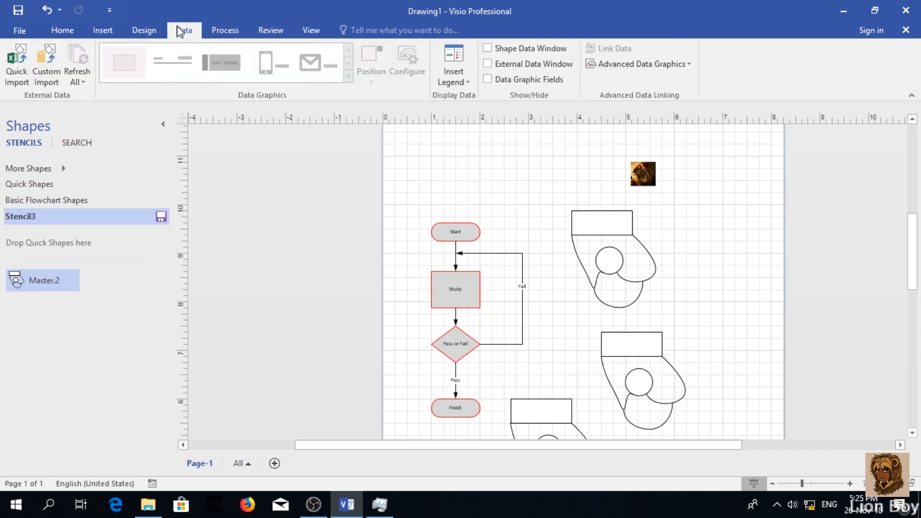
click(218, 31)
click(268, 30)
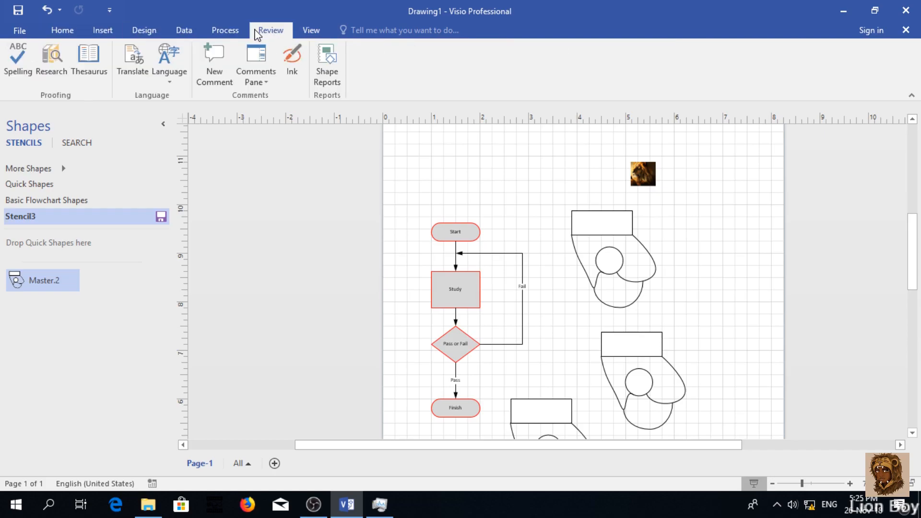
click(309, 29)
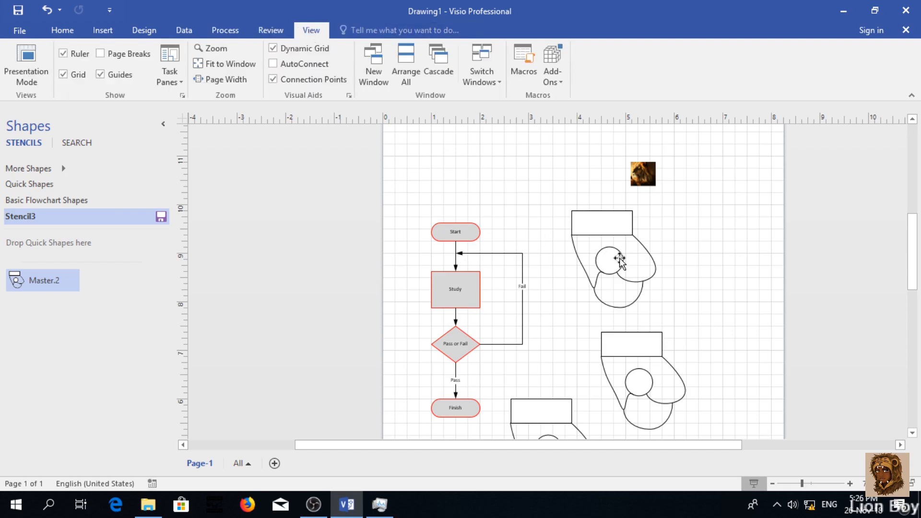
scroll(333, 280, down, 2)
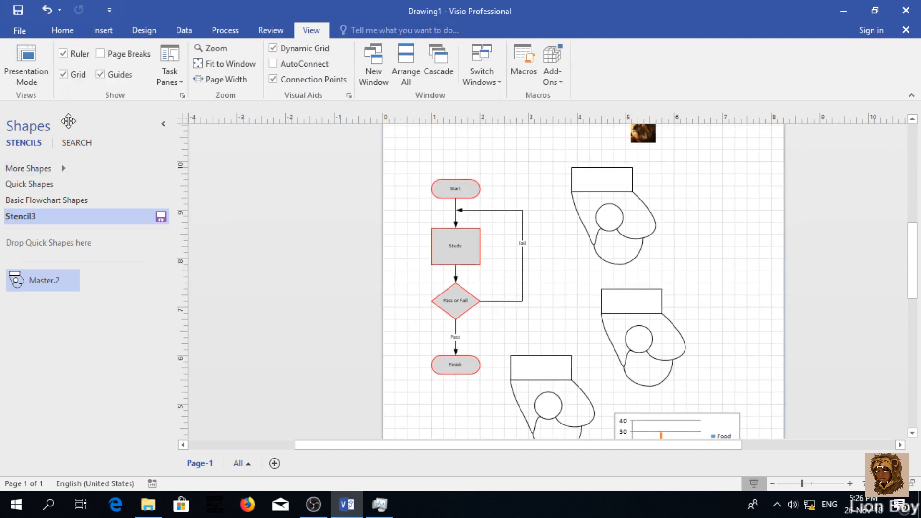
- View the whole page full screen in Presentation Mode and close the presentation
click(34, 74)
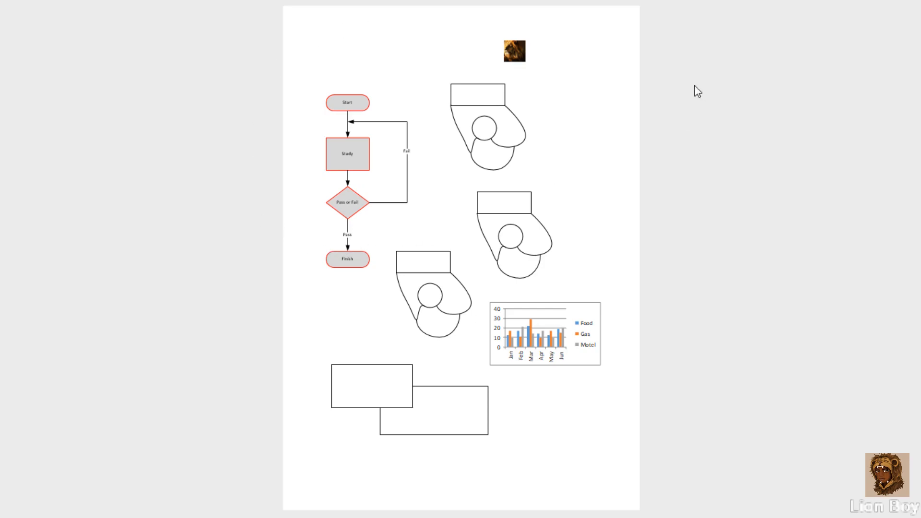
right_click(118, 50)
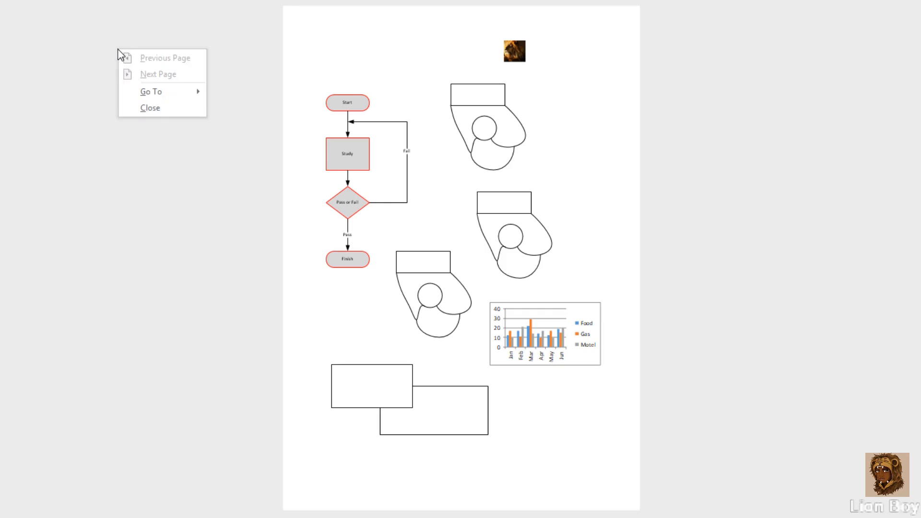
click(147, 108)
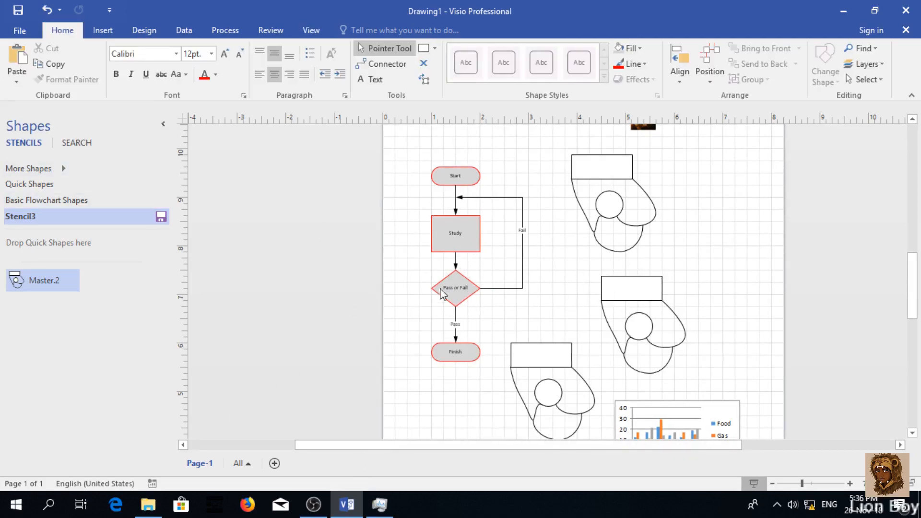
scroll(489, 293, down, 1)
scroll(520, 332, up, 2)
scroll(541, 303, down, 1)
scroll(465, 271, down, 1)
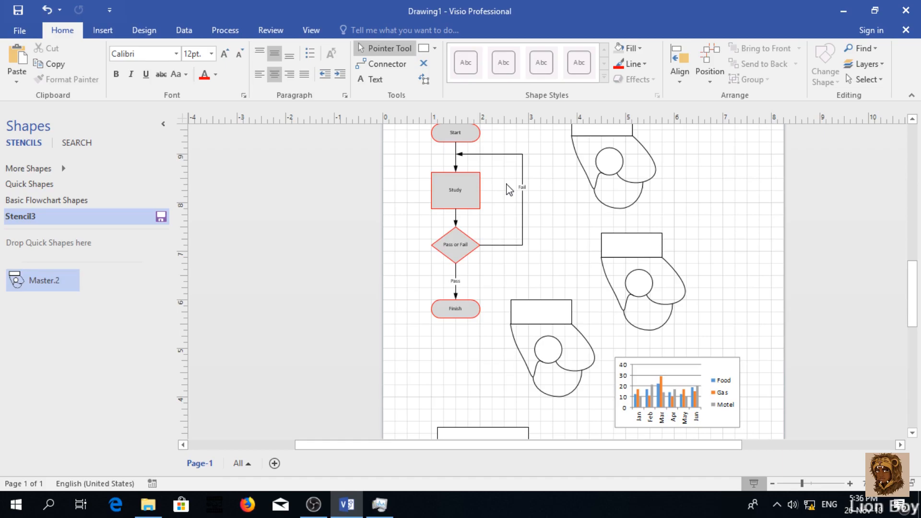
scroll(559, 301, up, 2)
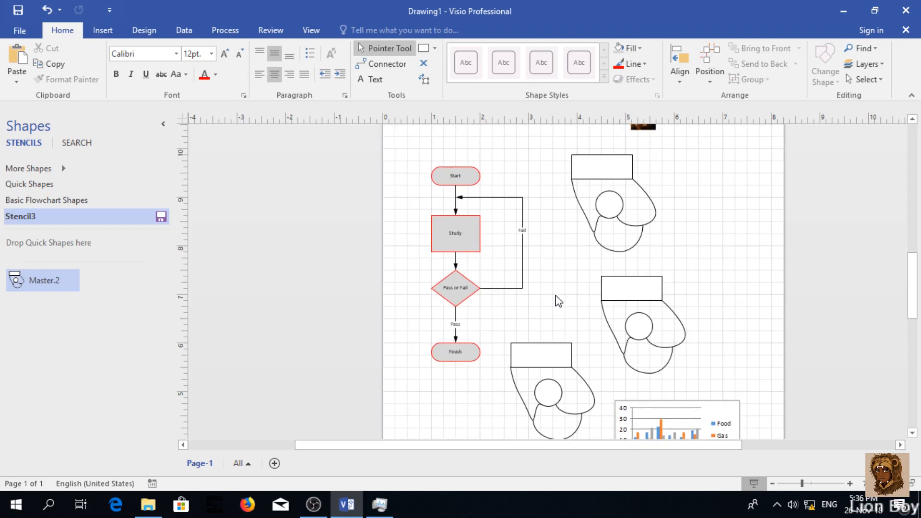